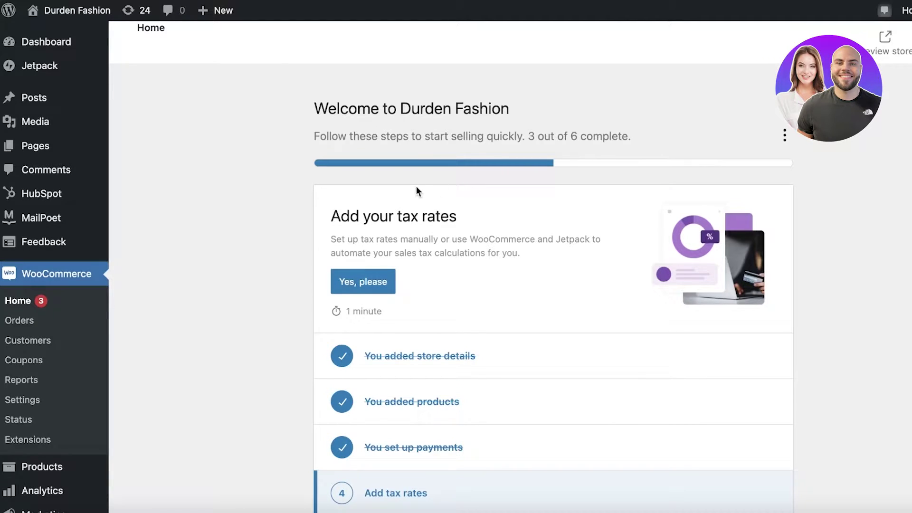
Step: Open the storefront shop page and scroll through the product listing
mouse_move(104, 10)
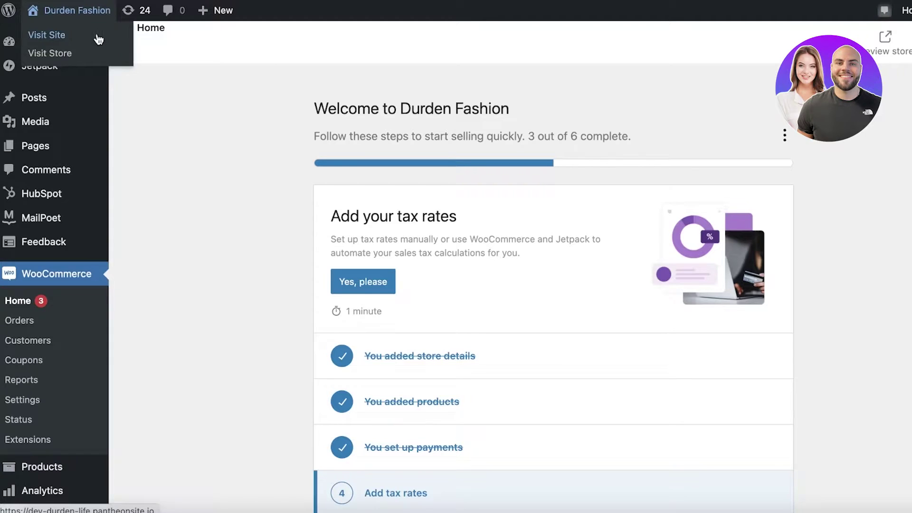
click(75, 54)
scroll(78, 71, down, 5)
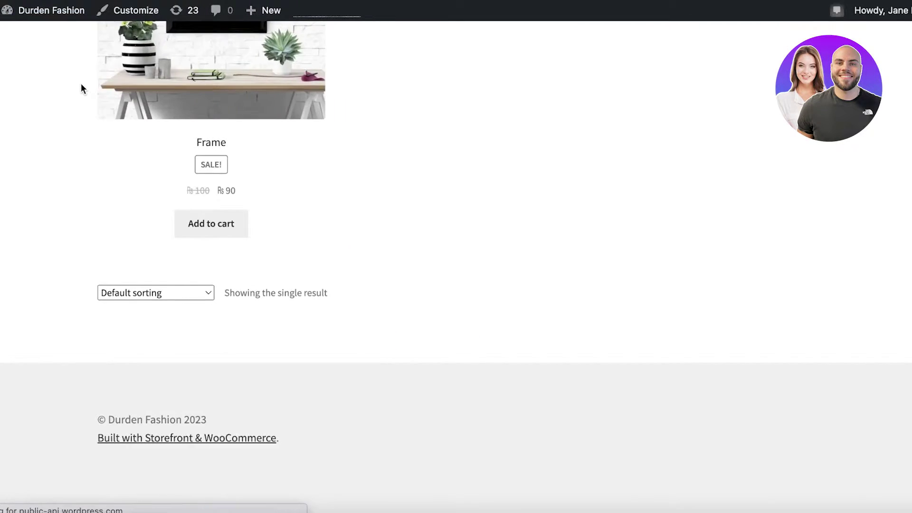
scroll(689, 88, up, 10)
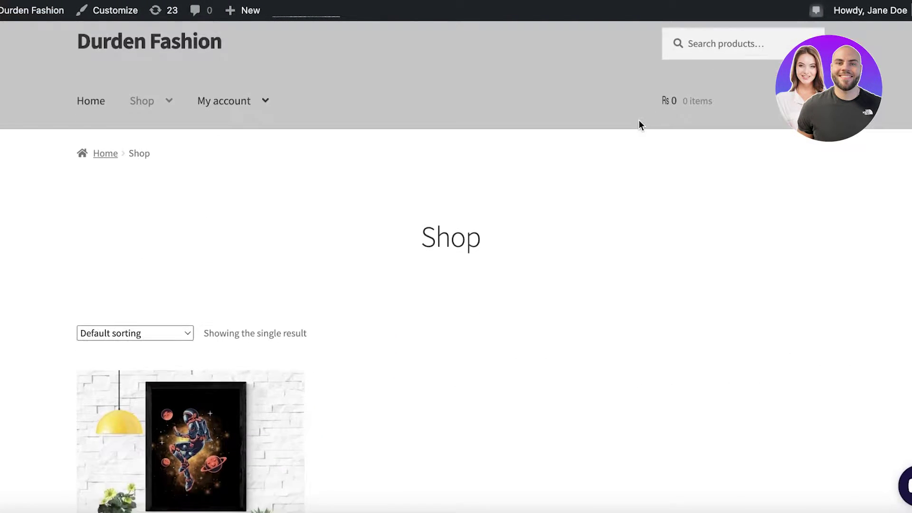
scroll(299, 167, down, 10)
scroll(219, 199, up, 4)
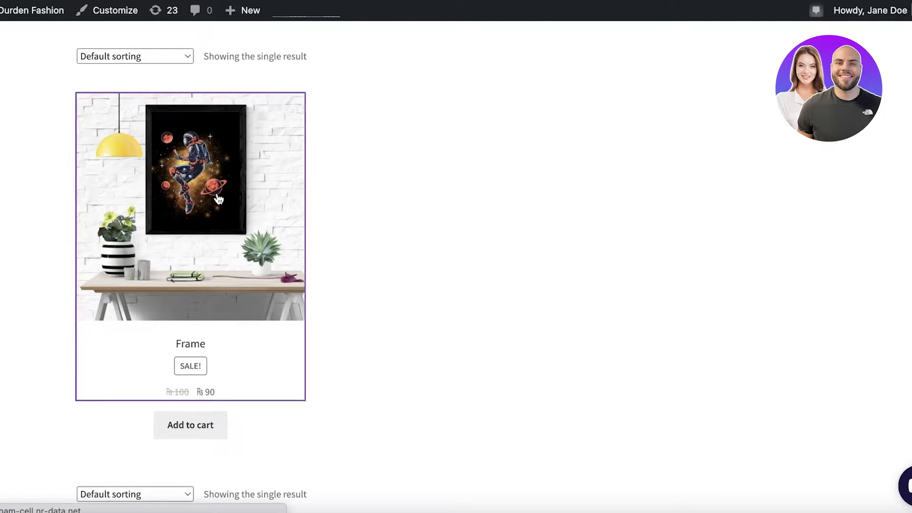
Step: View the Frame product page and its third gallery image, then return to WooCommerce Home
click(219, 198)
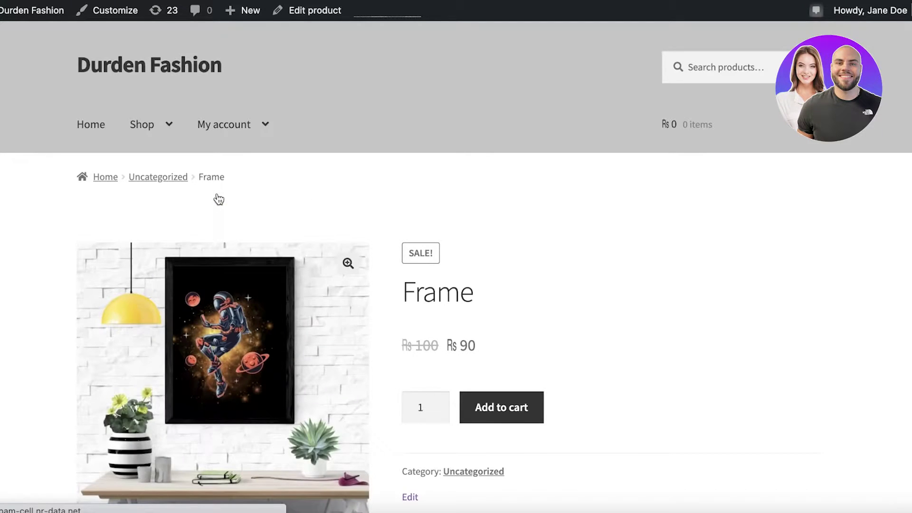
scroll(218, 199, down, 1)
scroll(217, 199, up, 1)
scroll(217, 199, down, 4)
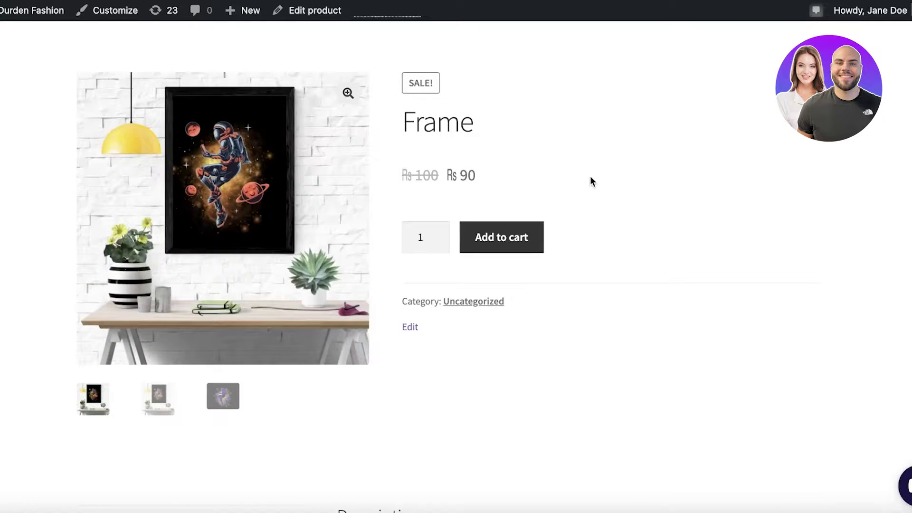
click(223, 396)
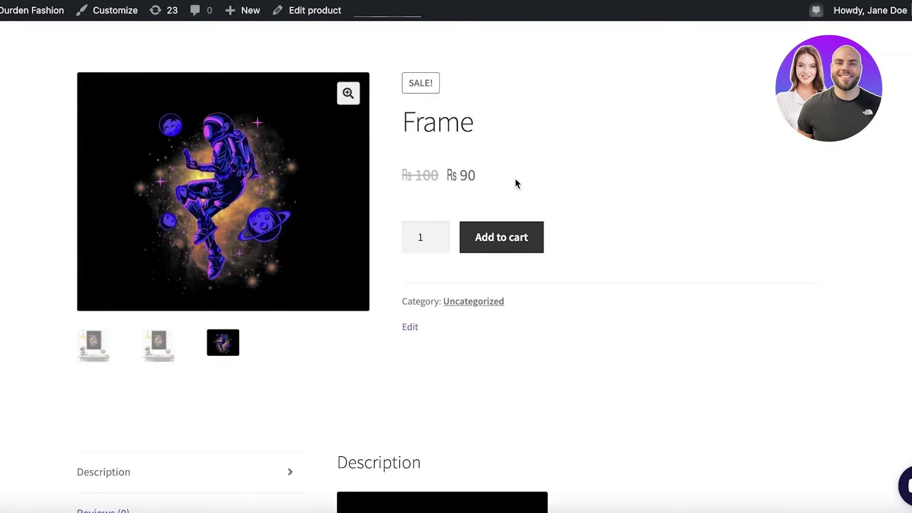
scroll(517, 184, up, 3)
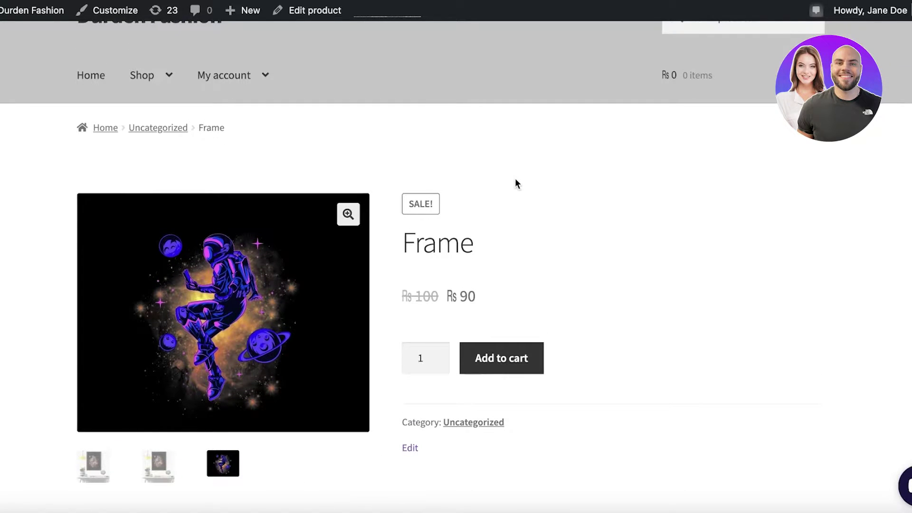
scroll(516, 180, down, 10)
scroll(515, 180, up, 8)
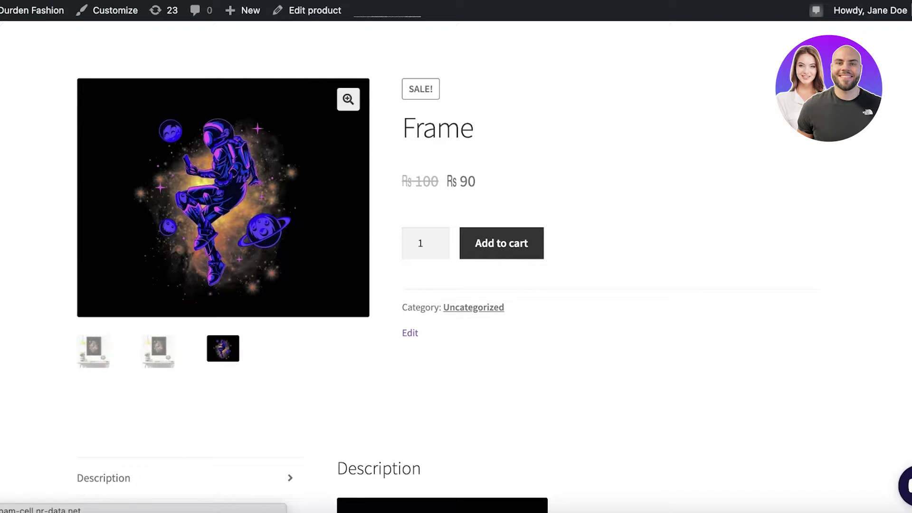
key(alt+Left)
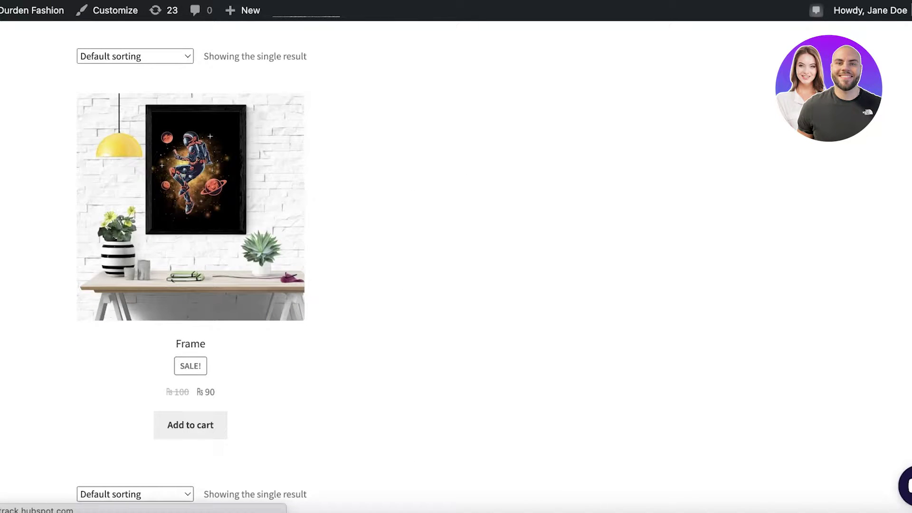
key(alt+Left)
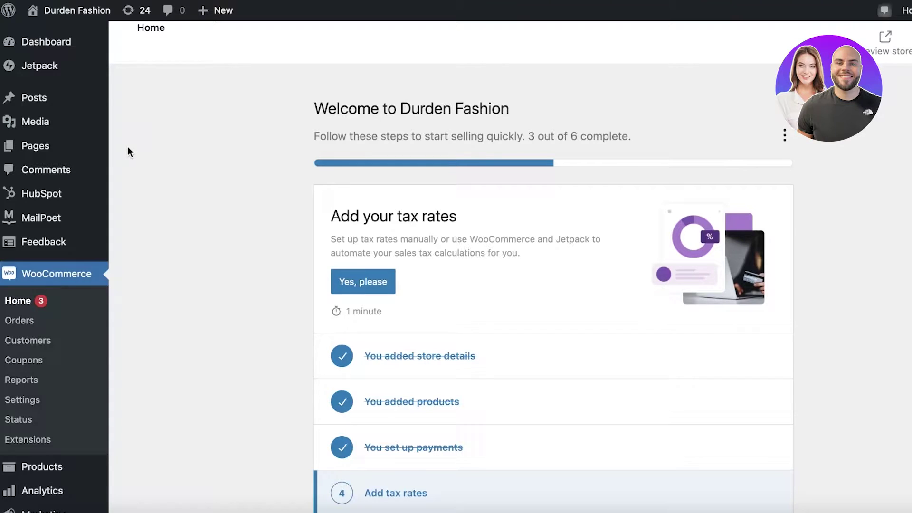
Step: Open the Frame product's Edit product page from the Products list
scroll(29, 171, down, 1)
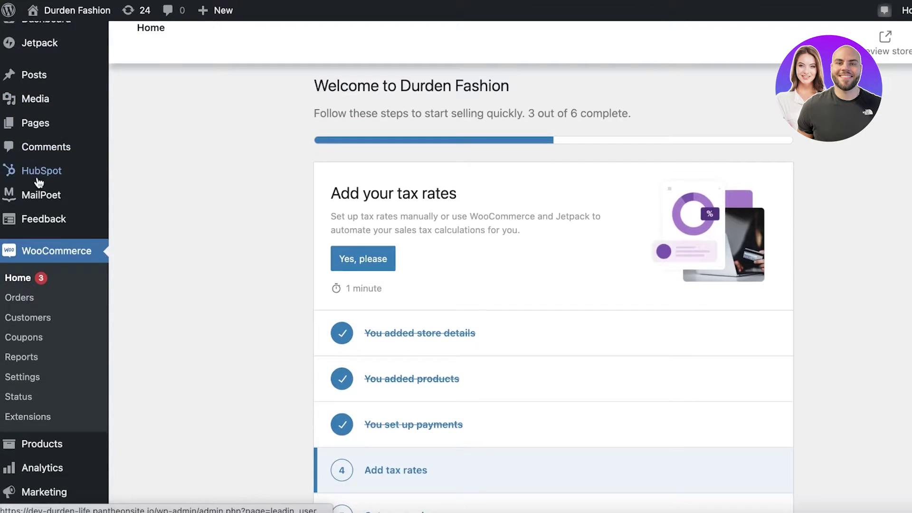
scroll(9, 380, down, 4)
mouse_move(25, 285)
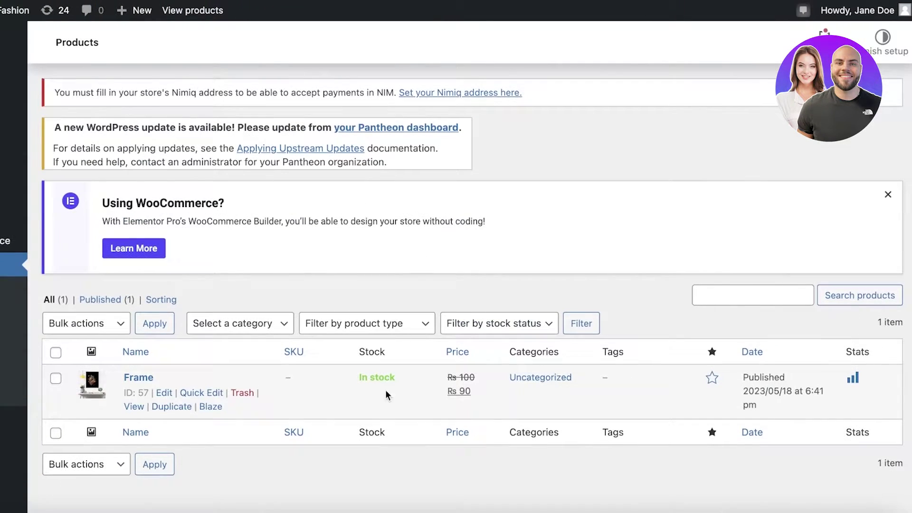
scroll(173, 389, down, 3)
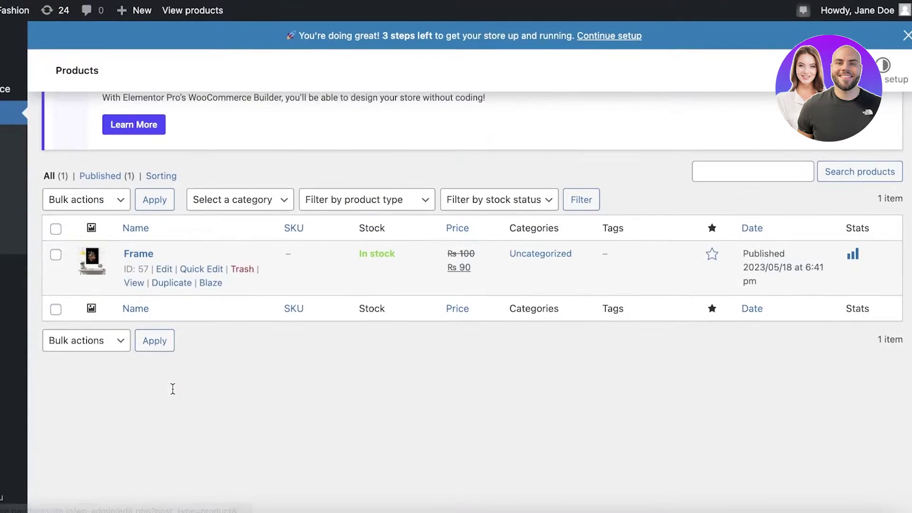
click(164, 269)
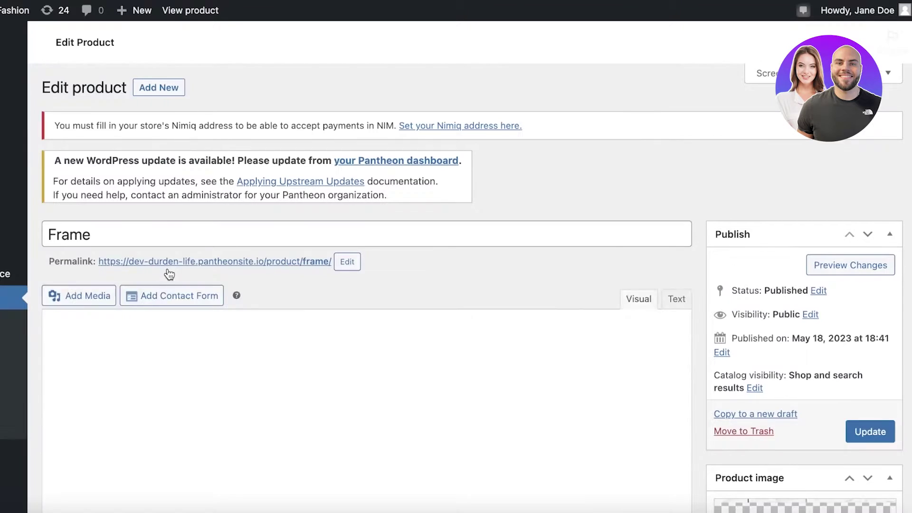
Step: Add a custom attribute named 'Color' in Product data Attributes and save it
scroll(169, 274, down, 15)
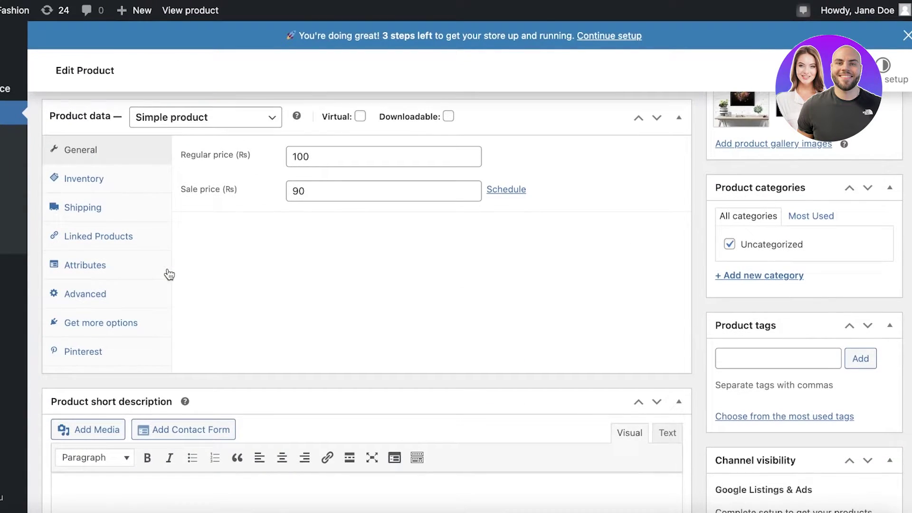
click(91, 275)
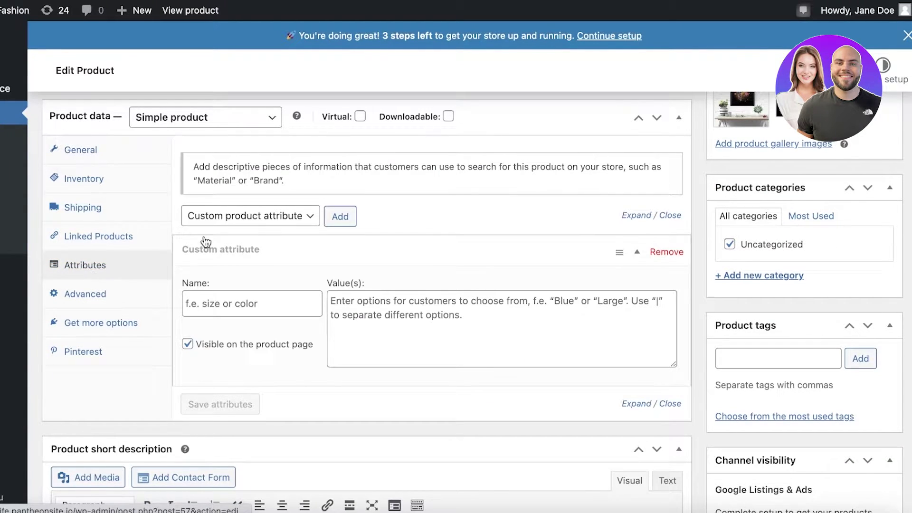
click(221, 227)
click(220, 291)
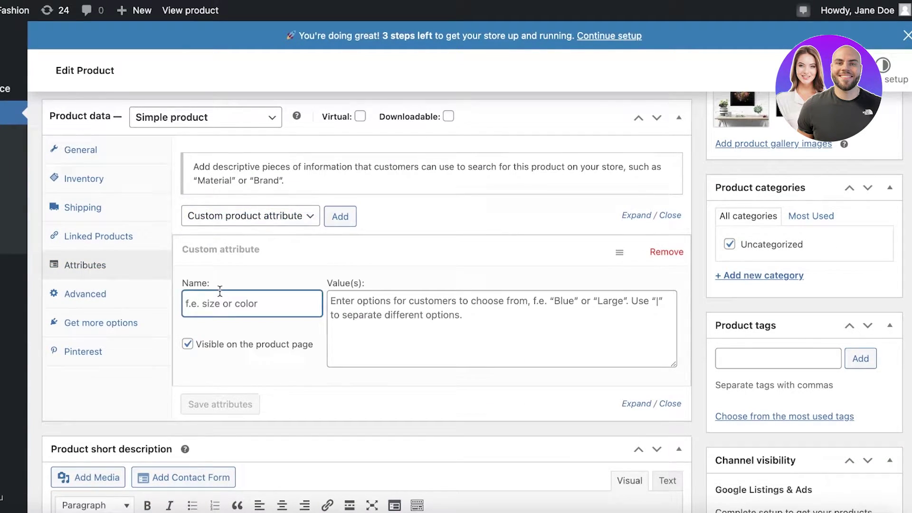
text(Colors)
click(220, 404)
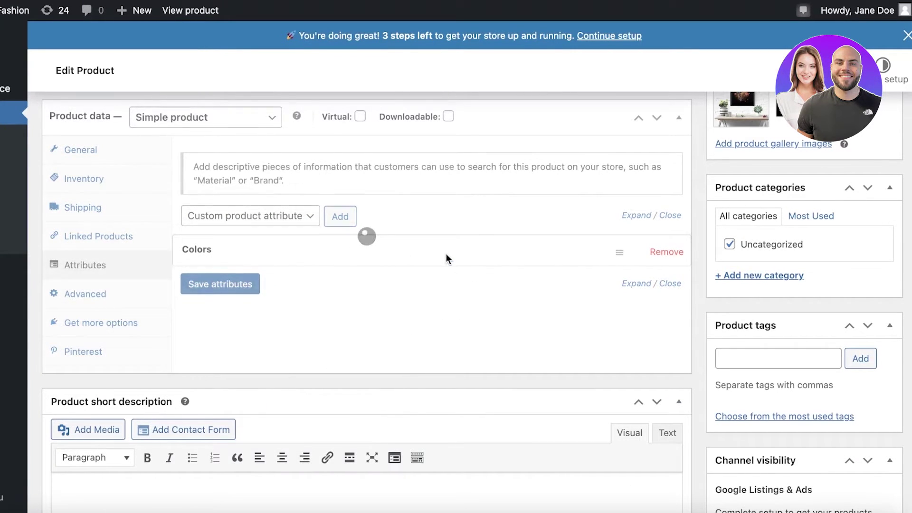
Step: Expand the Colors attribute to review it, then save the attributes again
click(630, 256)
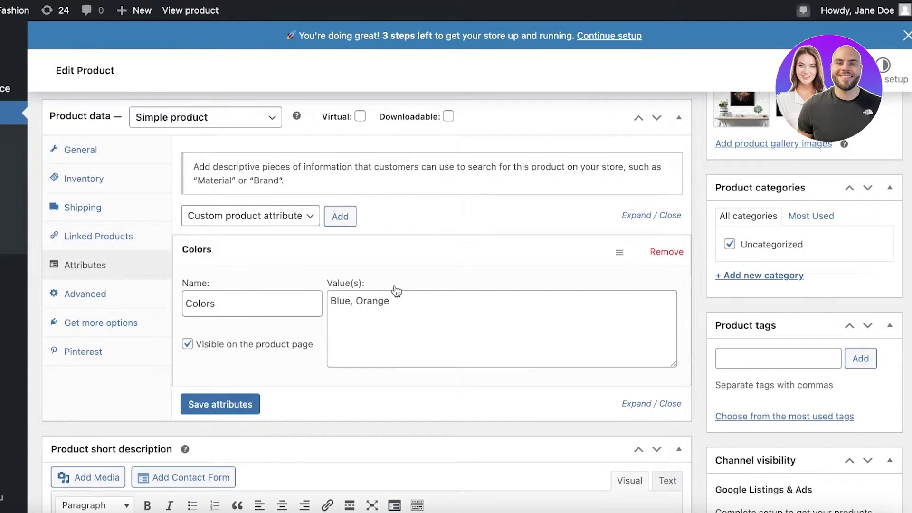
click(226, 403)
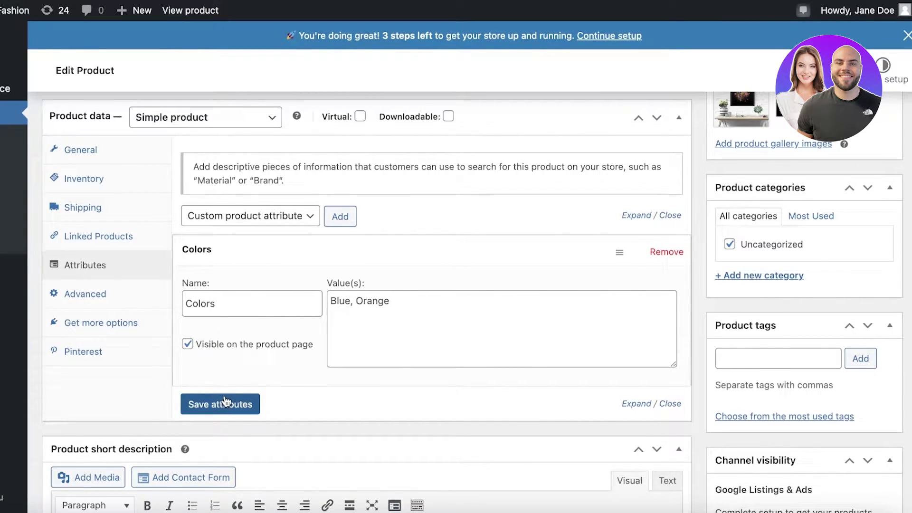
scroll(643, 291, up, 6)
scroll(771, 203, up, 8)
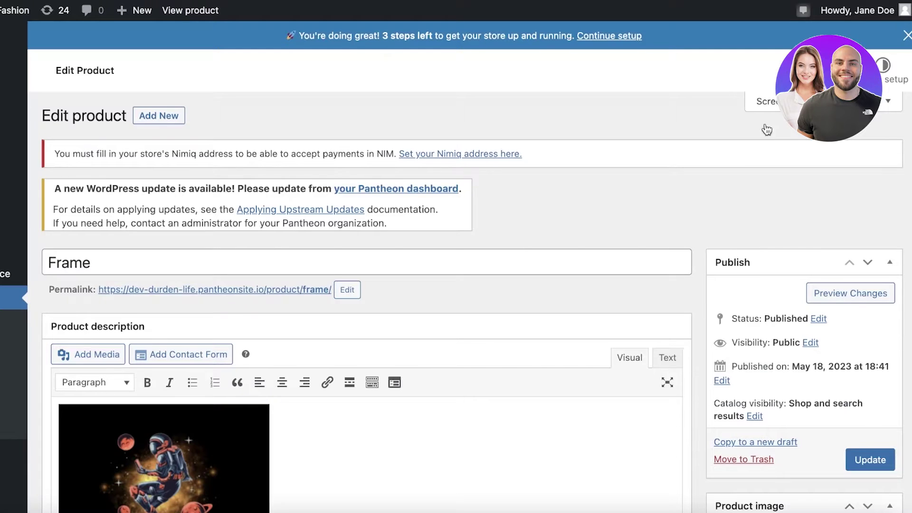
Step: Open the Frame permalink in a new tab and add Frame to the cart
right_click(295, 287)
click(322, 280)
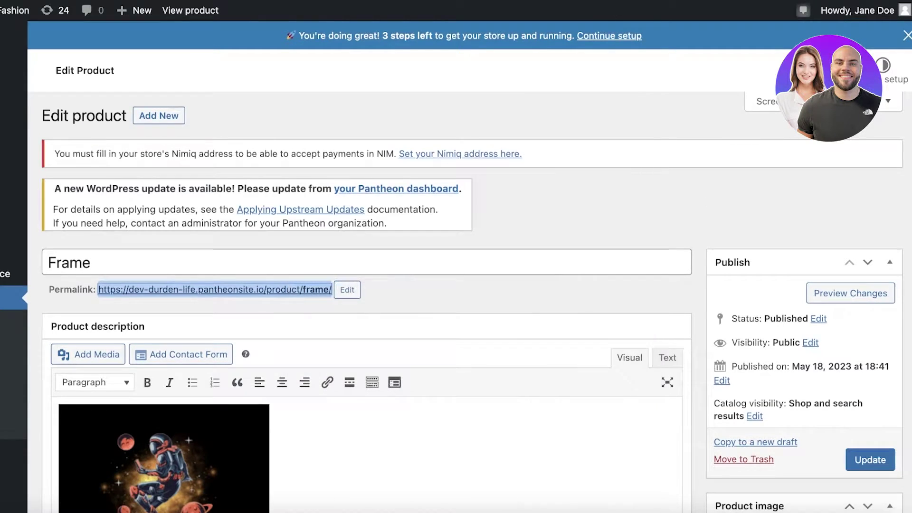
click(608, 2)
scroll(440, 240, down, 4)
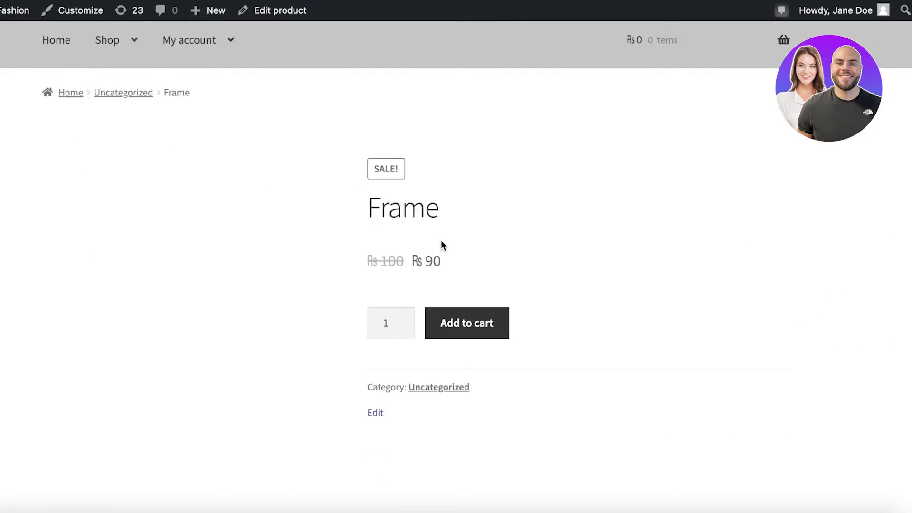
scroll(441, 241, down, 4)
scroll(441, 240, down, 10)
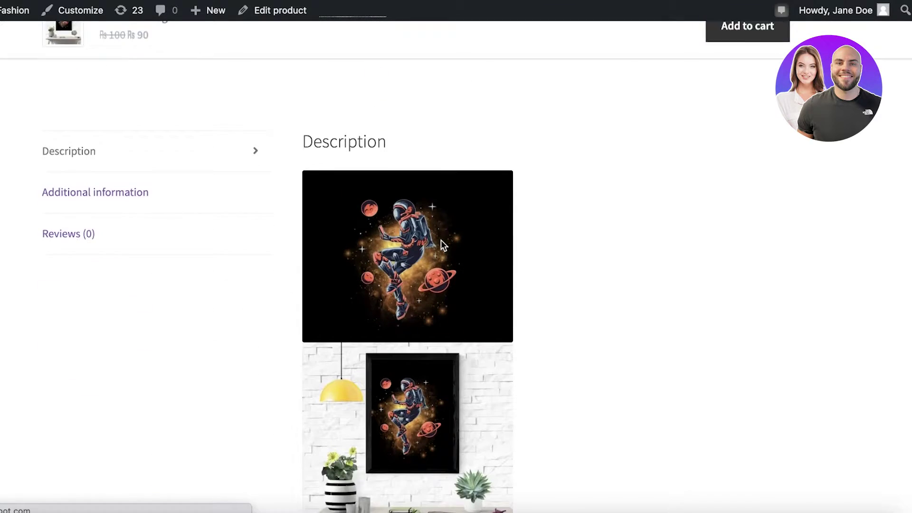
scroll(349, 229, up, 20)
click(445, 406)
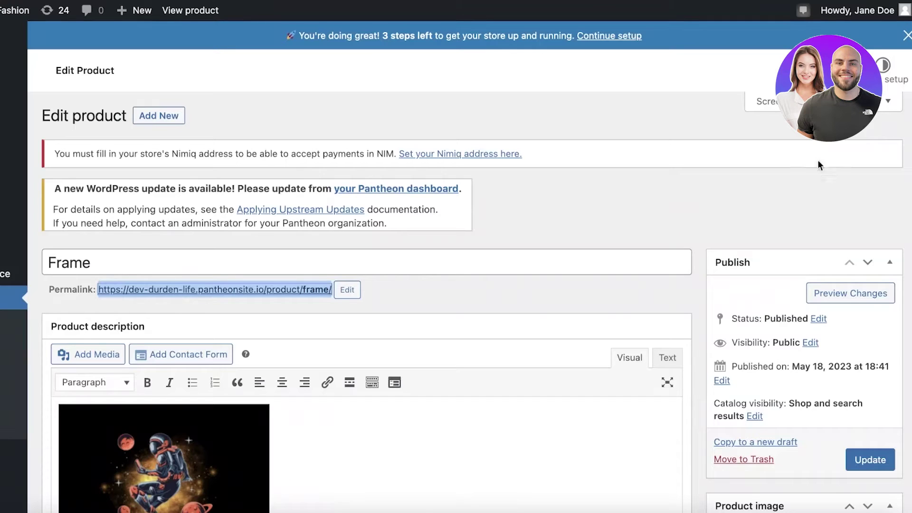
Step: Update the Frame product and reload the editor to confirm the save
click(866, 459)
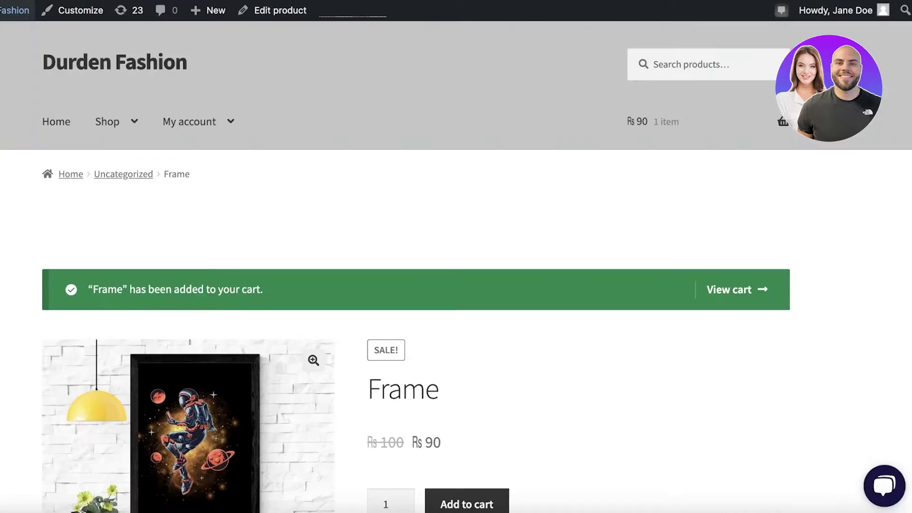
key(F5)
click(527, 88)
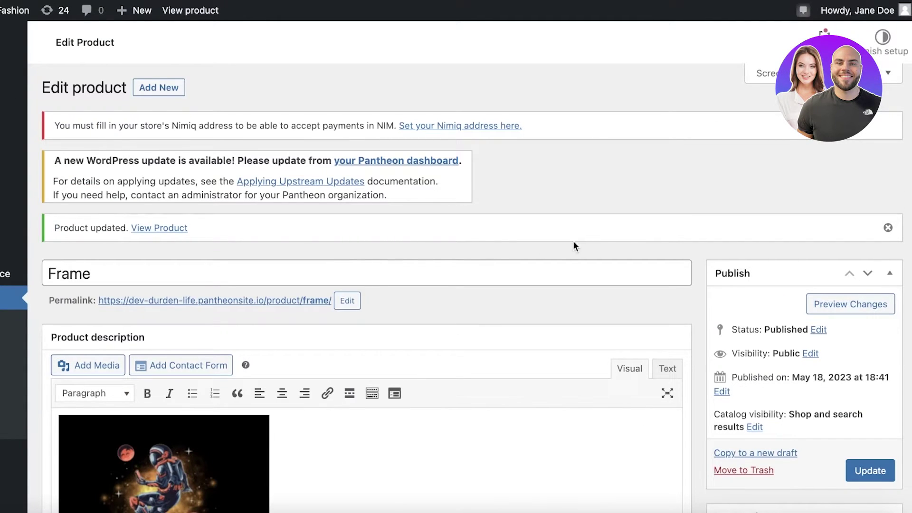
scroll(572, 246, down, 10)
Step: Switch Product data to Advanced, then Attributes, and start a new attribute name
scroll(492, 234, down, 3)
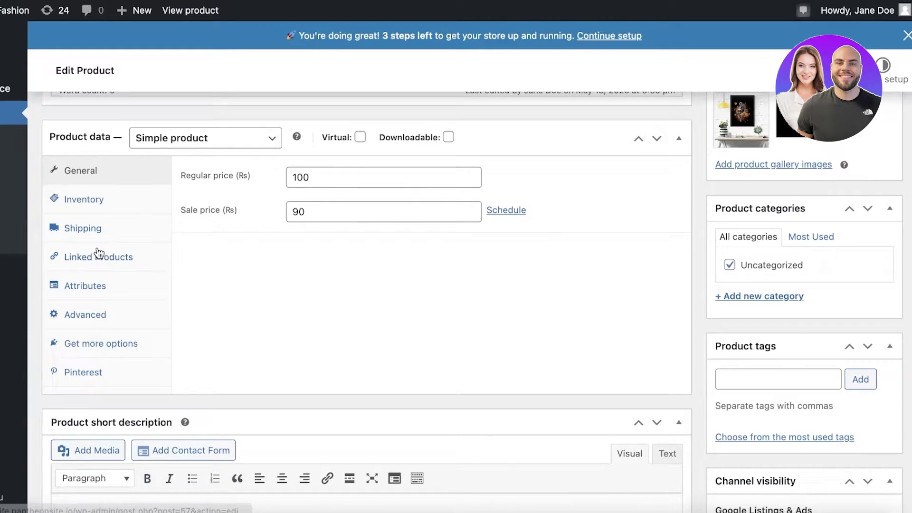
click(89, 320)
click(90, 293)
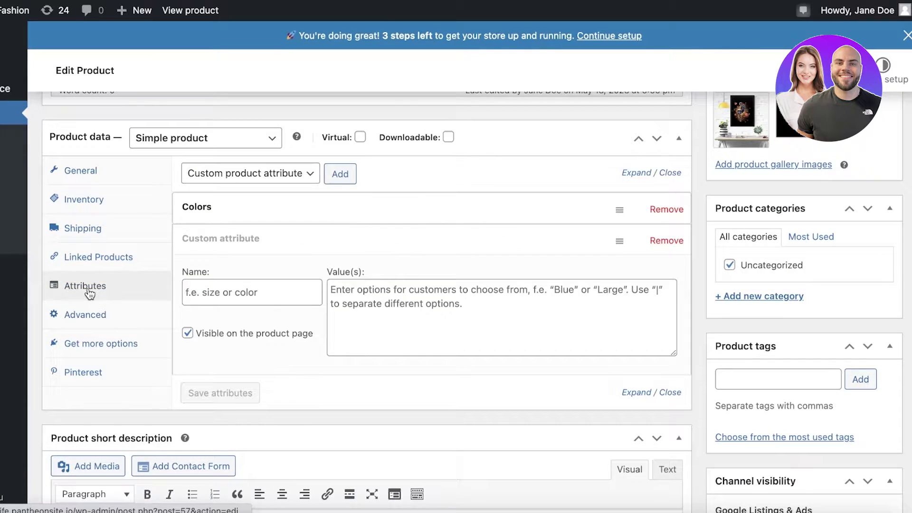
click(278, 181)
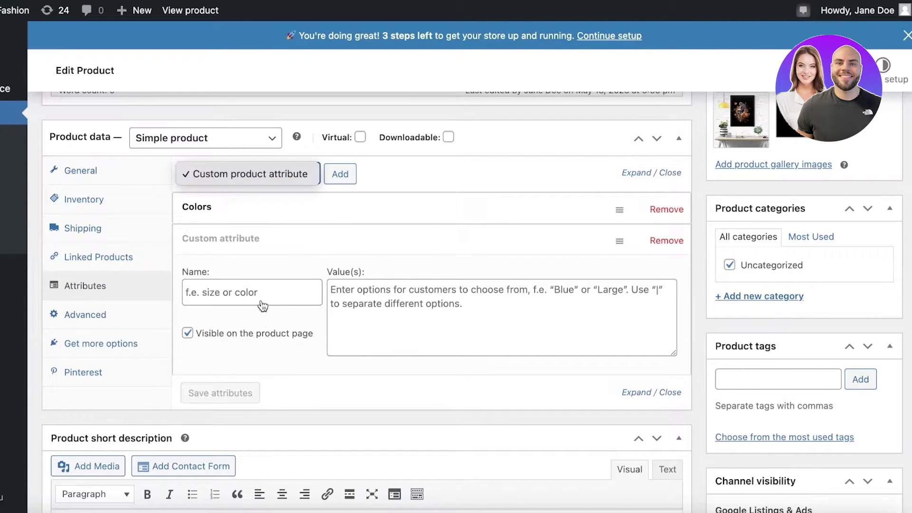
click(254, 291)
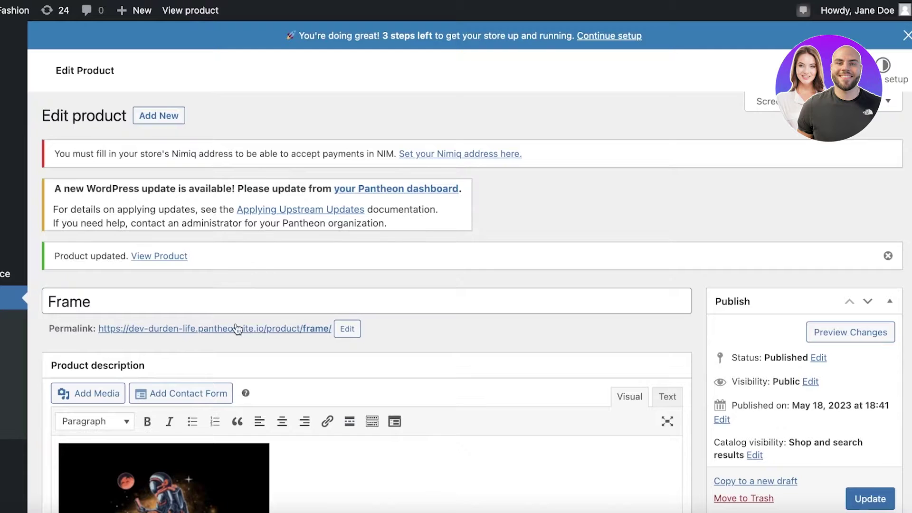
Step: Open the live Frame page in a new tab, view its description, then close it
right_click(235, 327)
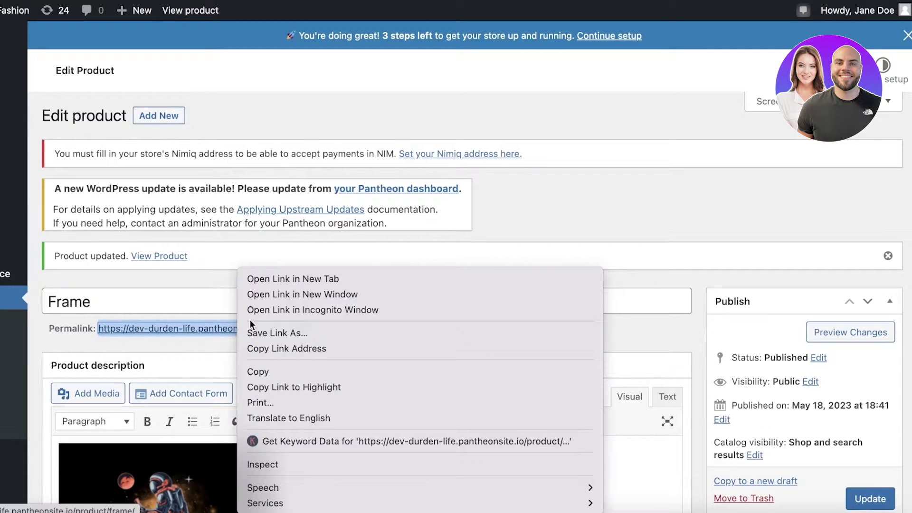
click(265, 280)
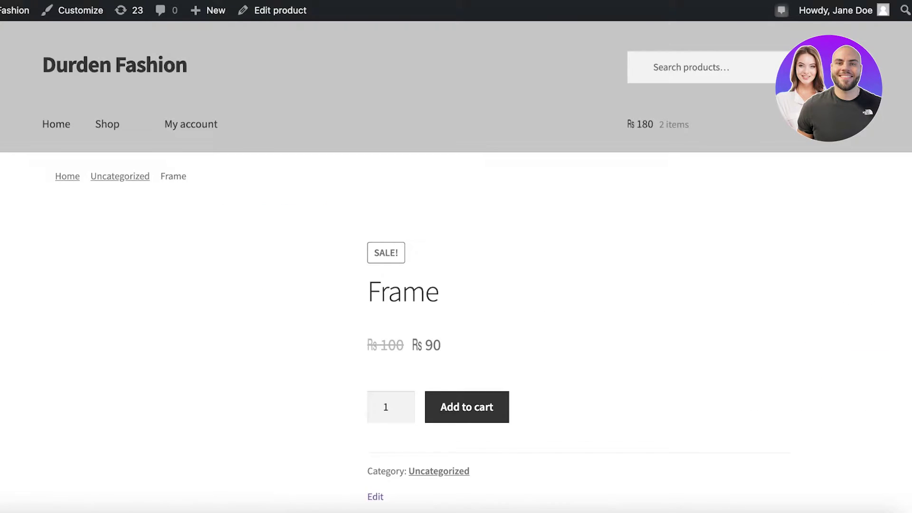
scroll(493, 152, down, 6)
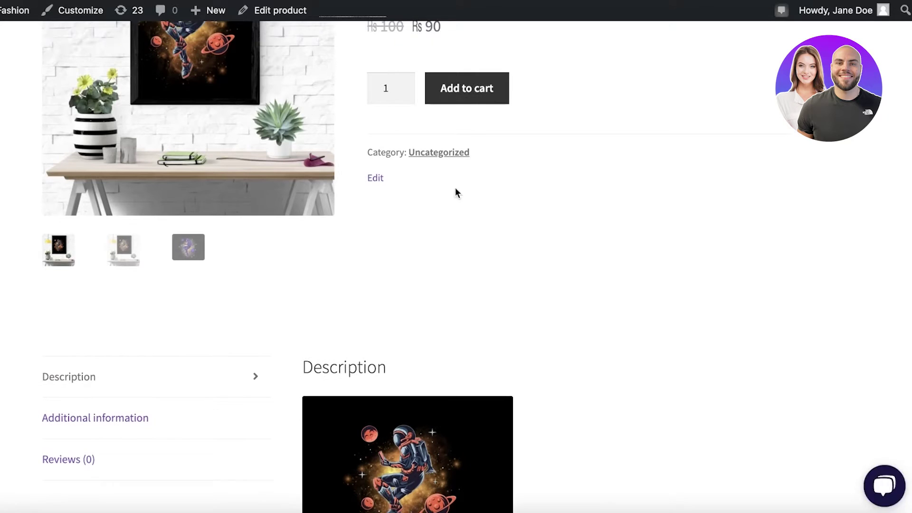
click(256, 379)
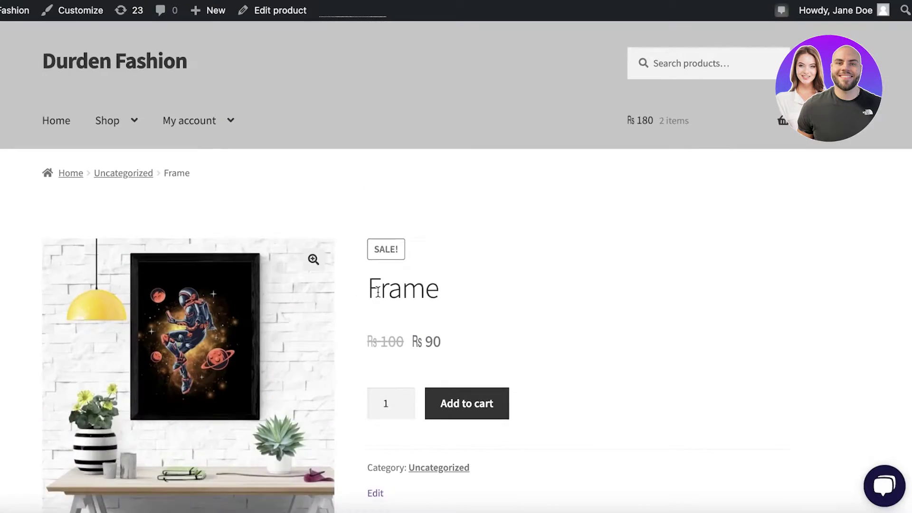
key(ctrl+w)
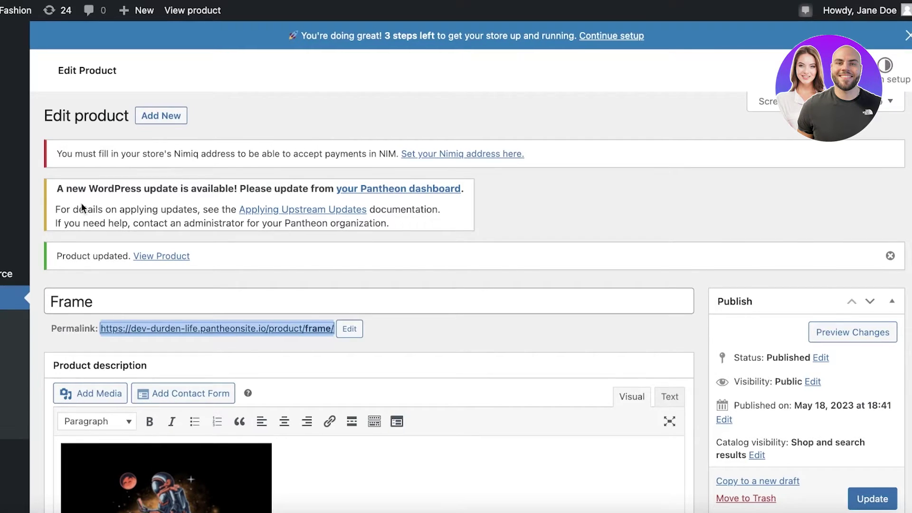
mouse_move(17, 273)
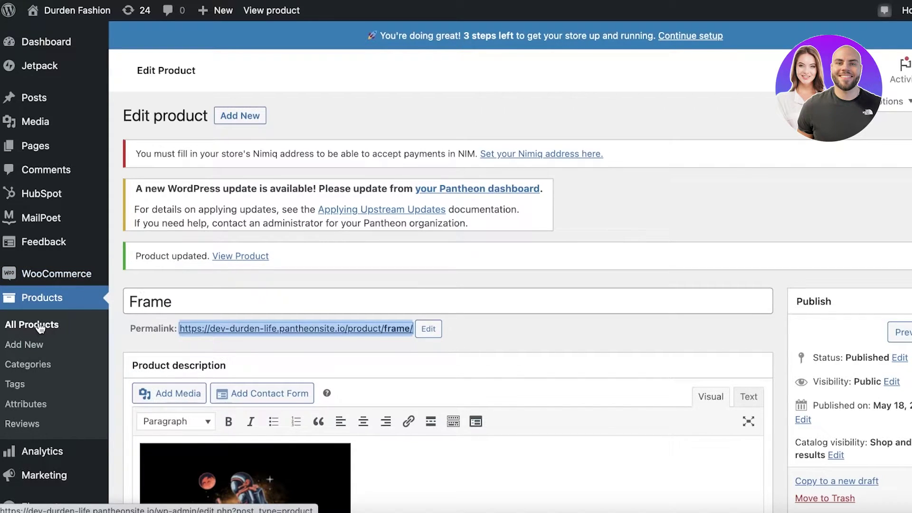
scroll(38, 333, down, 4)
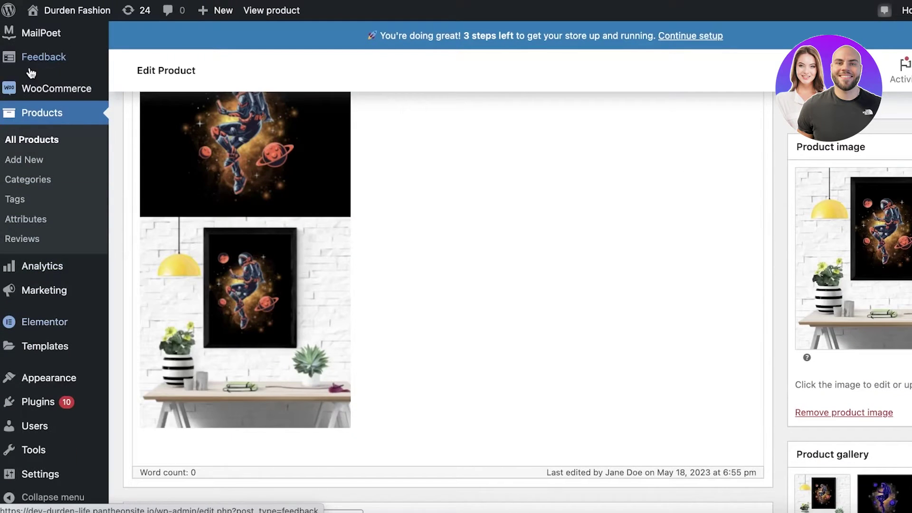
mouse_move(26, 89)
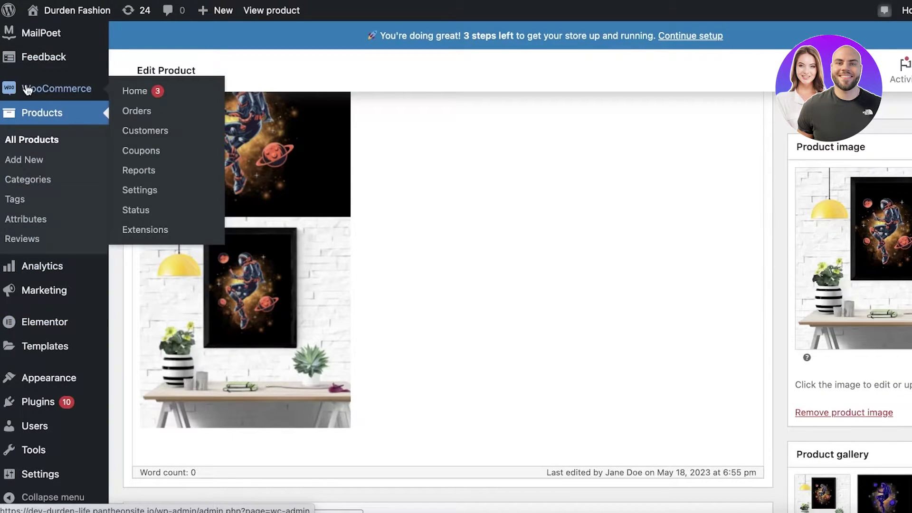
scroll(26, 89, down, 2)
Step: Search the Add New plugins page for 'swatches'
mouse_move(24, 407)
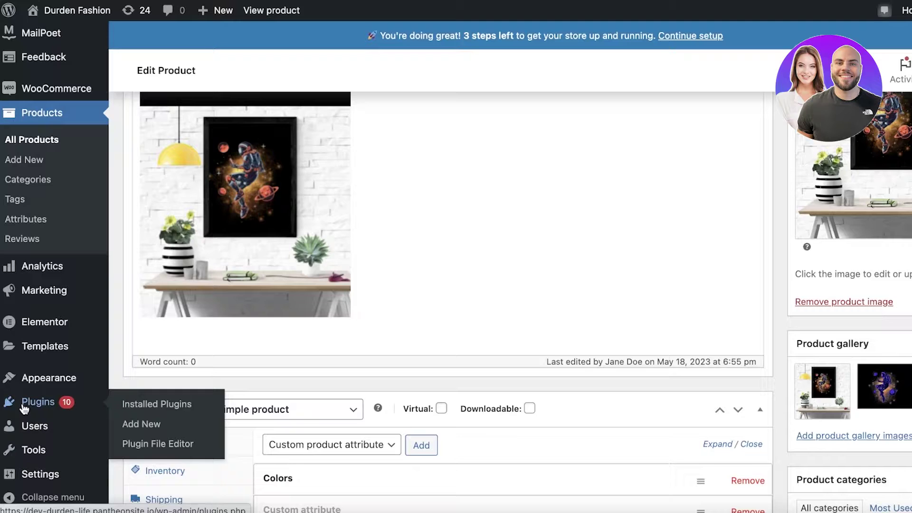
click(145, 433)
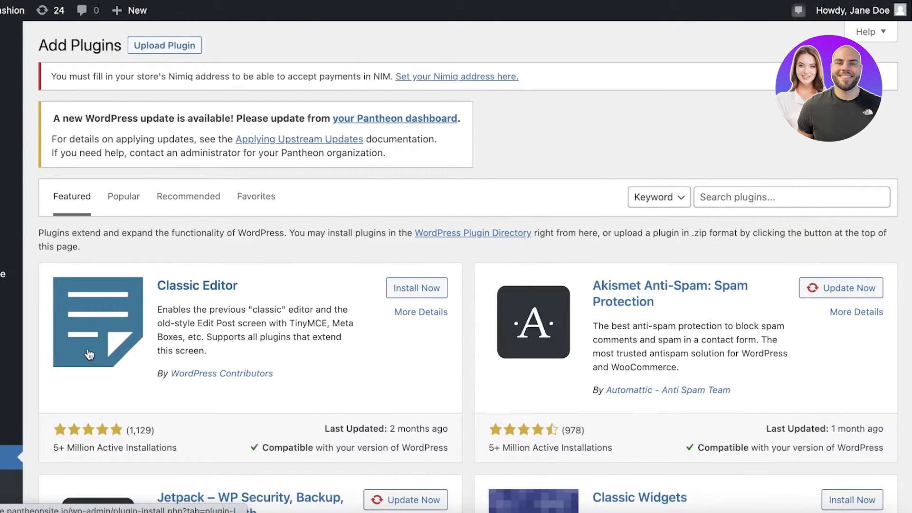
click(772, 196)
text(swatches)
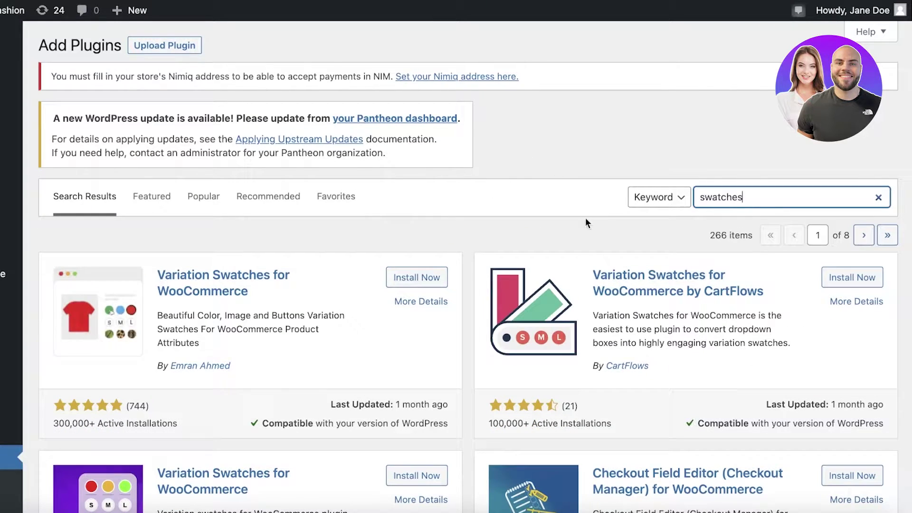
Step: Install and activate CartFlows' Variation Swatches for WooCommerce after checking its details
click(619, 293)
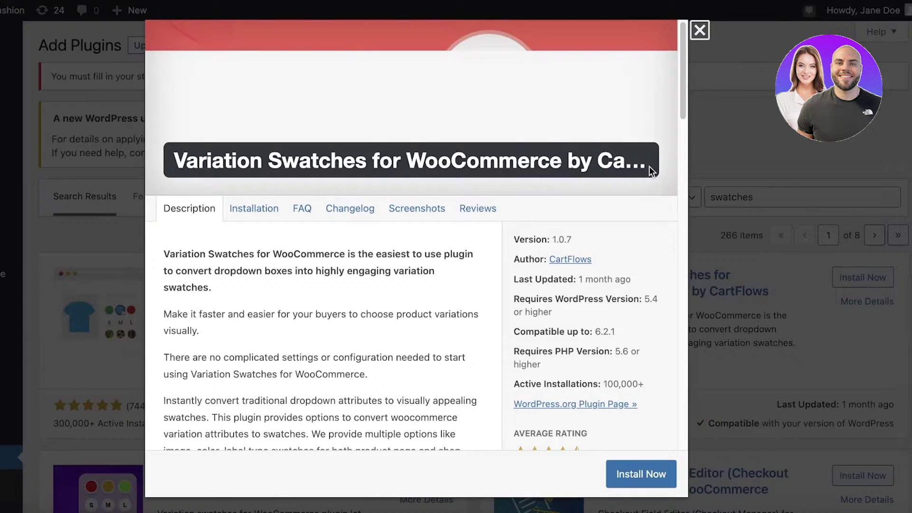
click(699, 30)
click(850, 279)
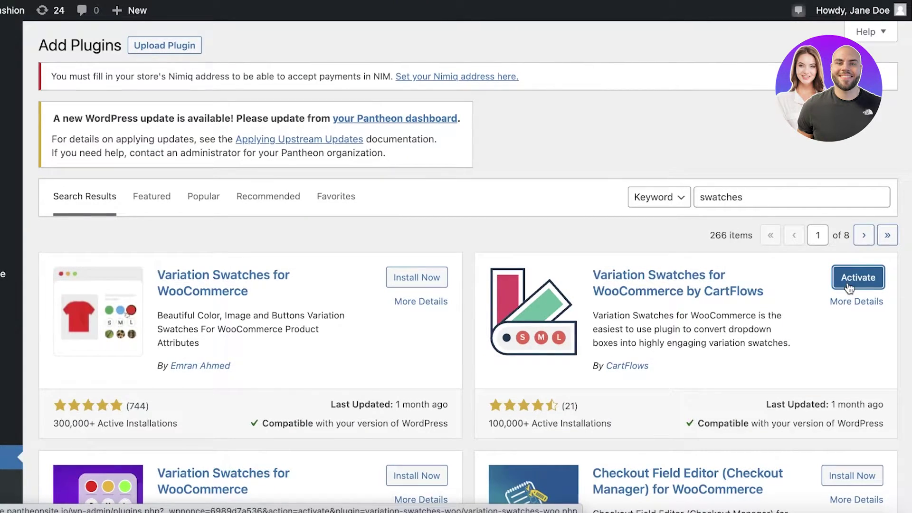
click(849, 281)
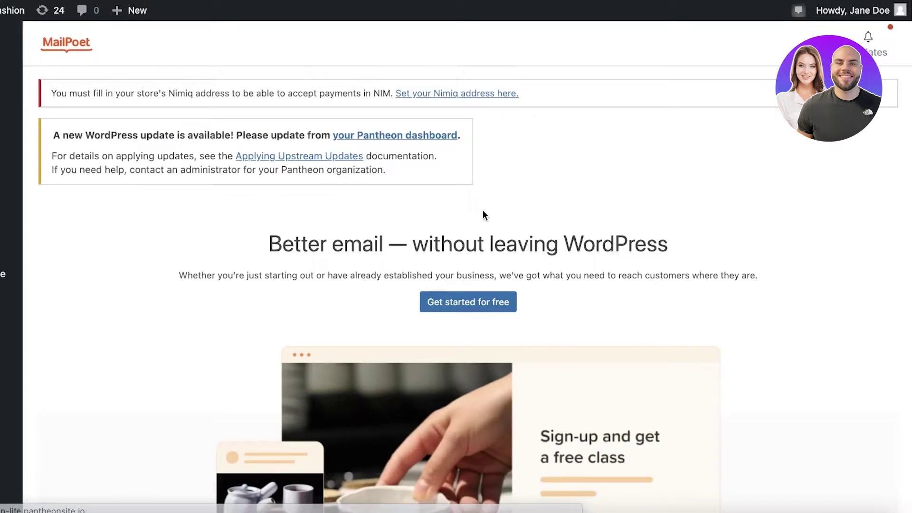
Step: Open Installed Plugins and scroll to the active Variation Swatches for WooCommerce entry
scroll(463, 197, down, 3)
scroll(19, 329, up, 3)
scroll(18, 329, down, 4)
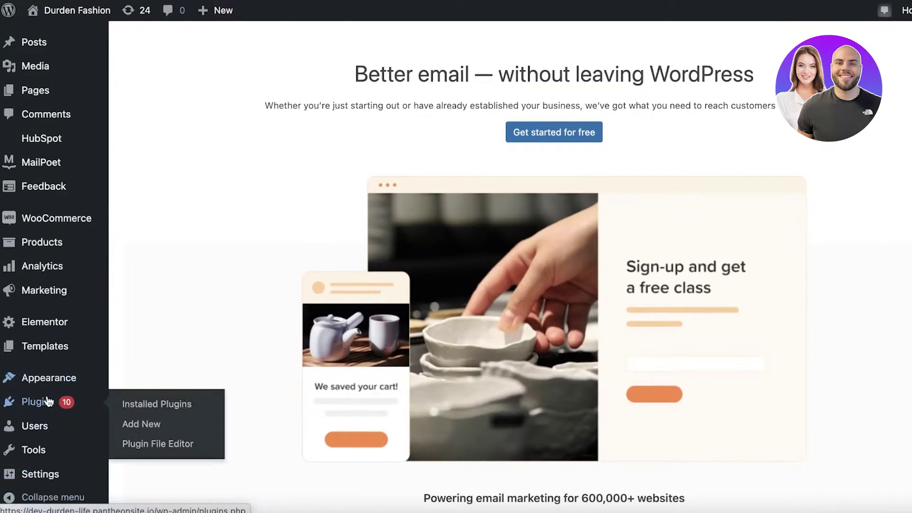
click(47, 401)
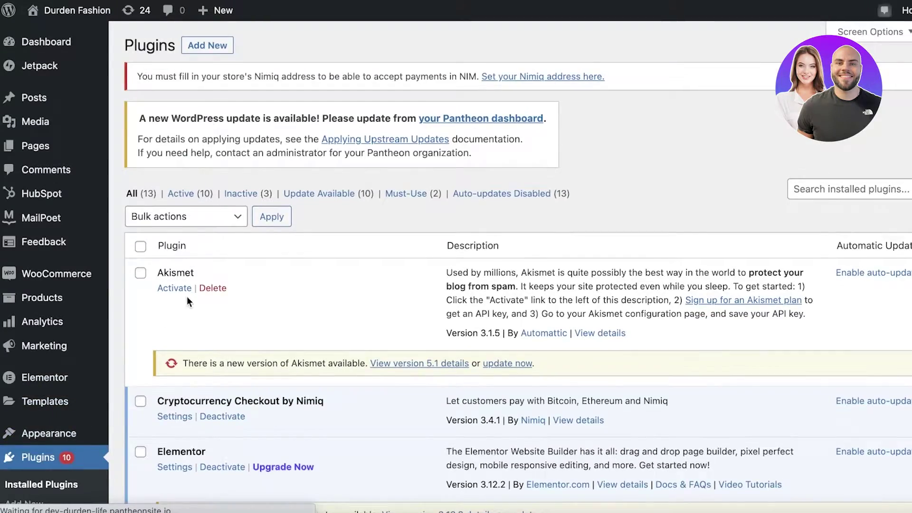
scroll(187, 300, down, 6)
scroll(187, 300, down, 10)
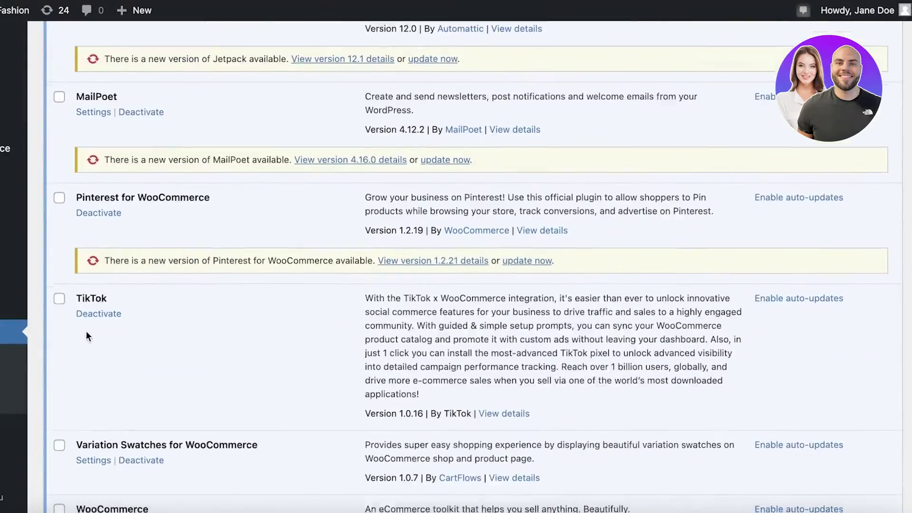
scroll(87, 335, down, 6)
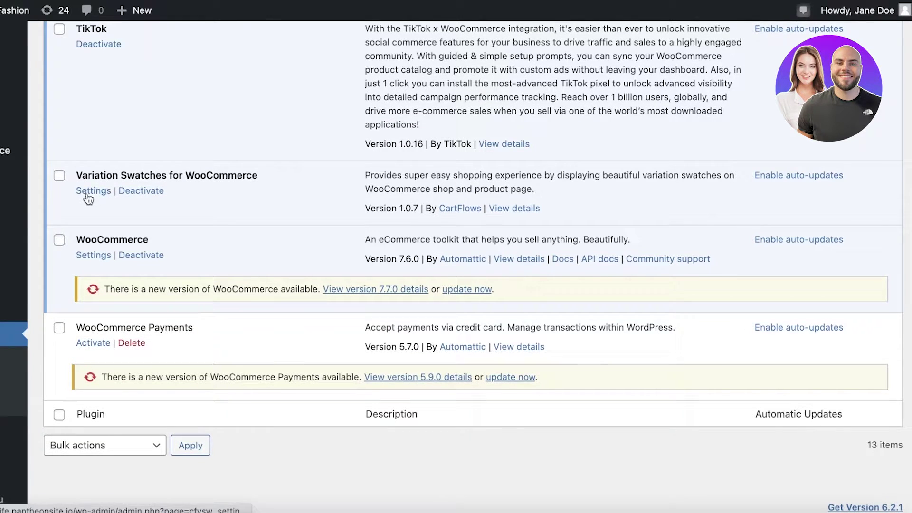
Step: Open the Variation Swatches settings and review the Global Styling options
click(88, 194)
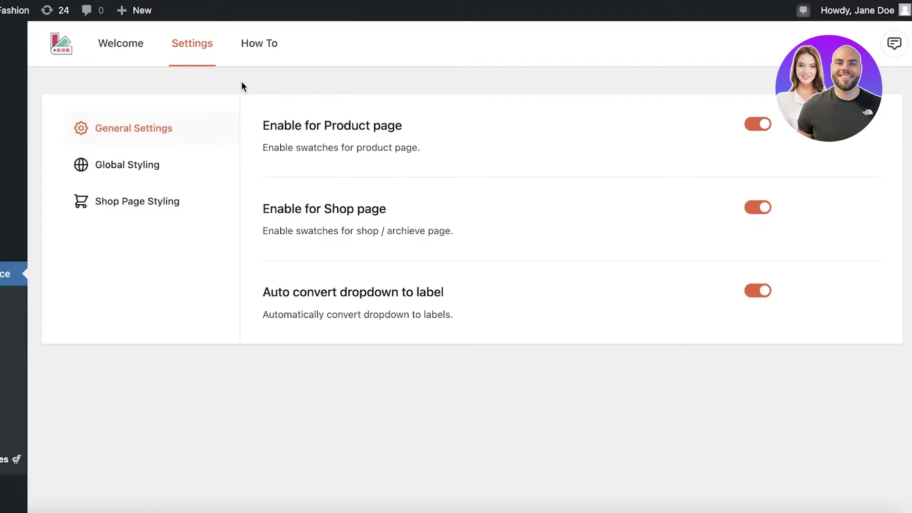
click(121, 165)
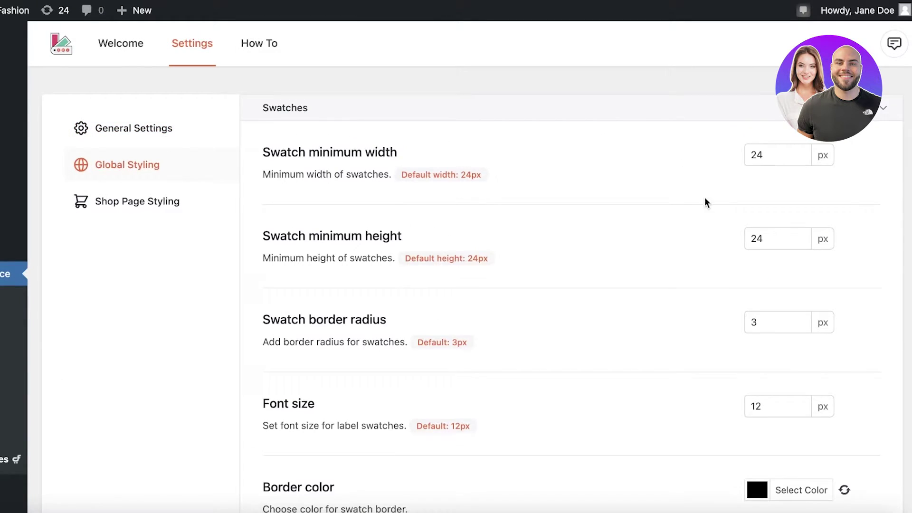
scroll(707, 204, down, 5)
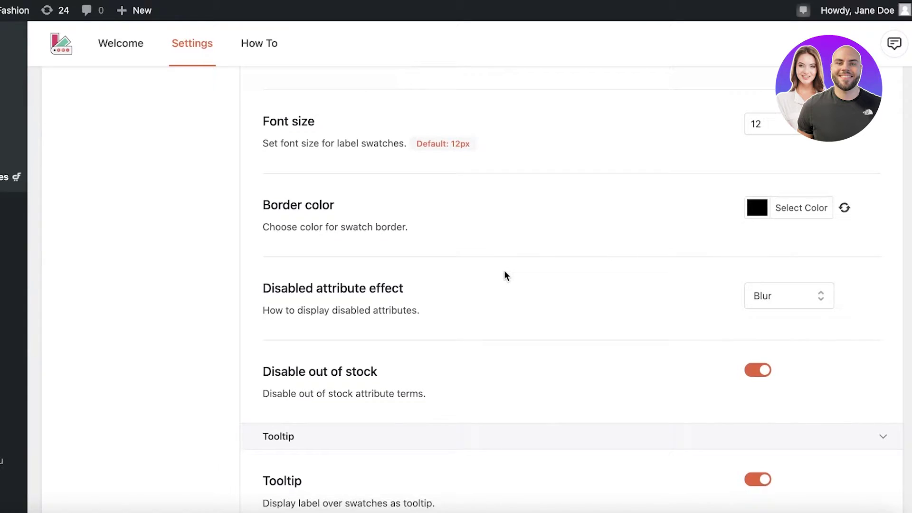
scroll(504, 275, down, 1)
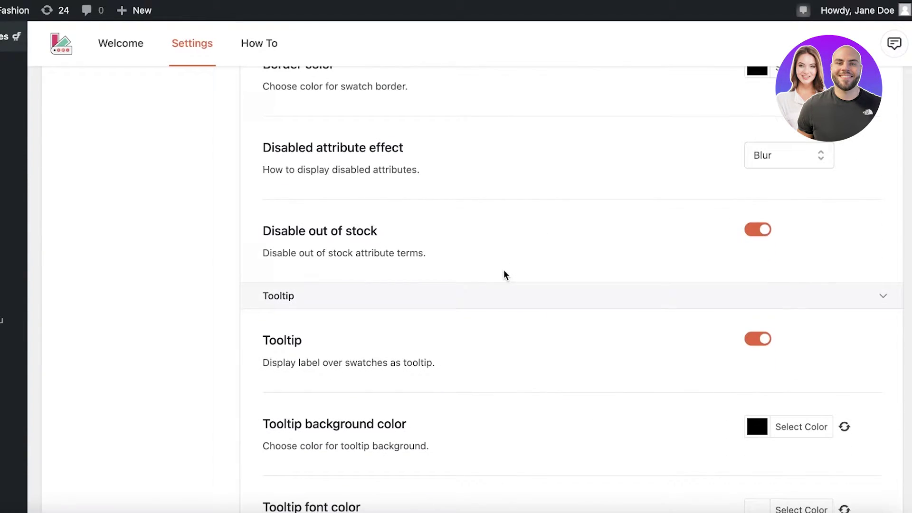
scroll(503, 275, down, 4)
scroll(387, 275, up, 12)
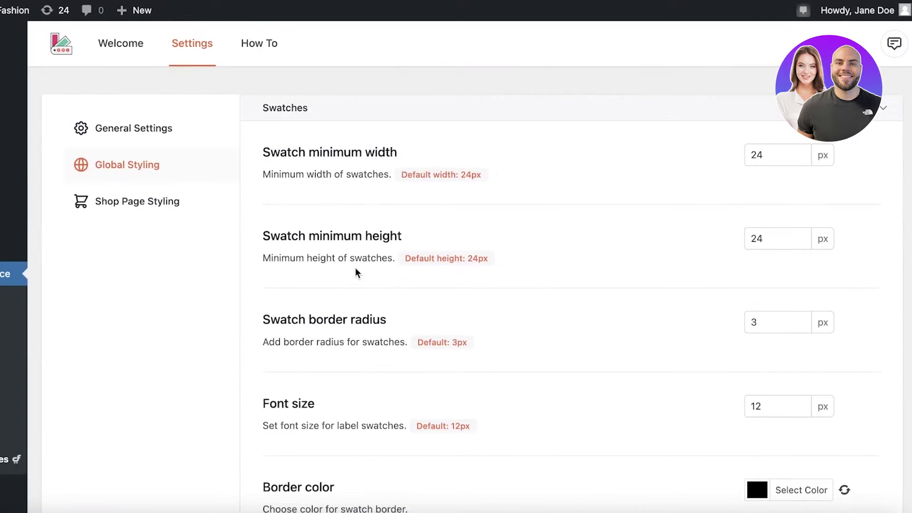
Step: Switch on Show swatches label under Shop Page Styling
click(123, 220)
scroll(688, 171, down, 6)
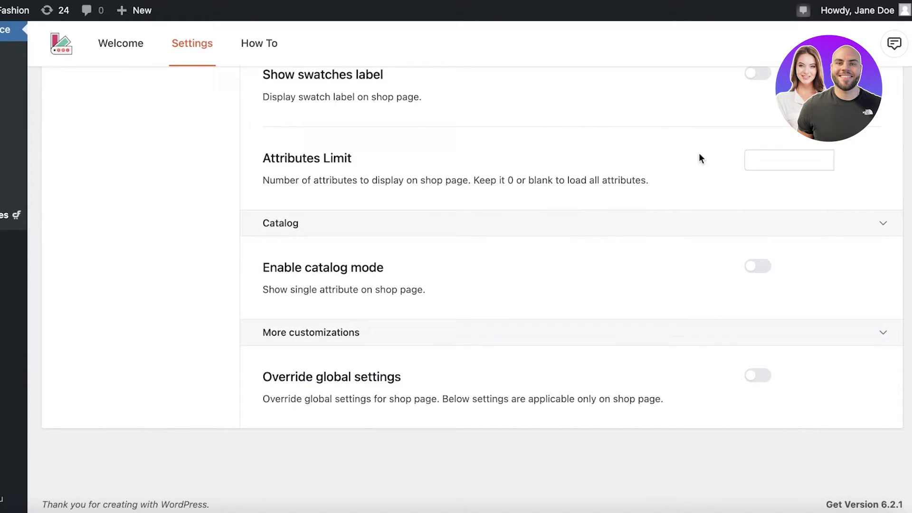
scroll(645, 166, up, 5)
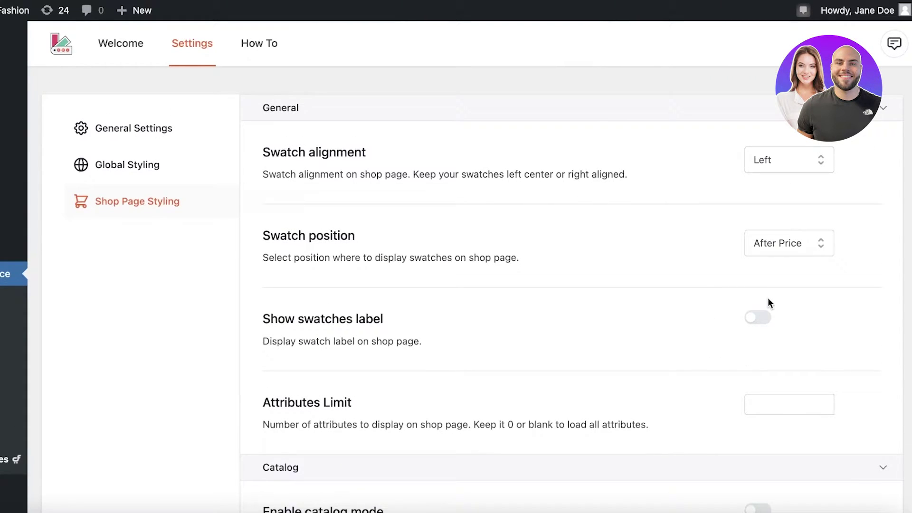
click(760, 317)
scroll(460, 331, down, 1)
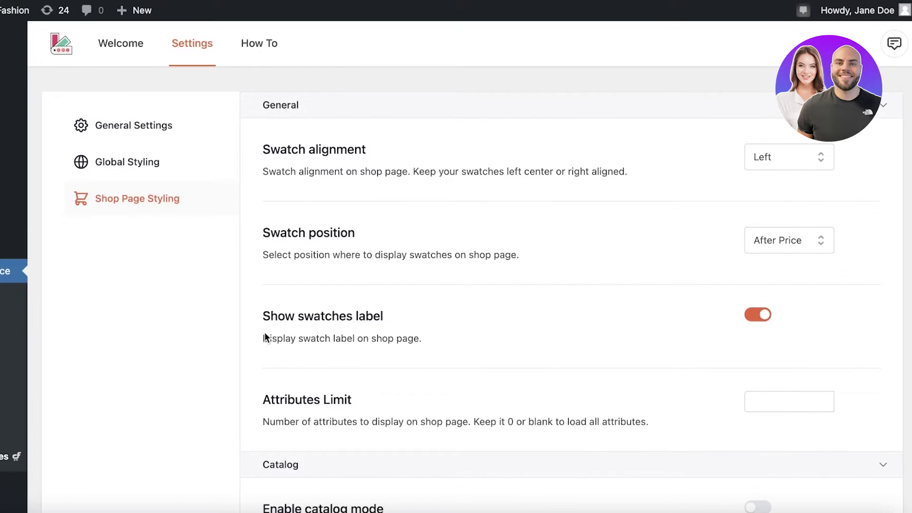
scroll(385, 334, down, 5)
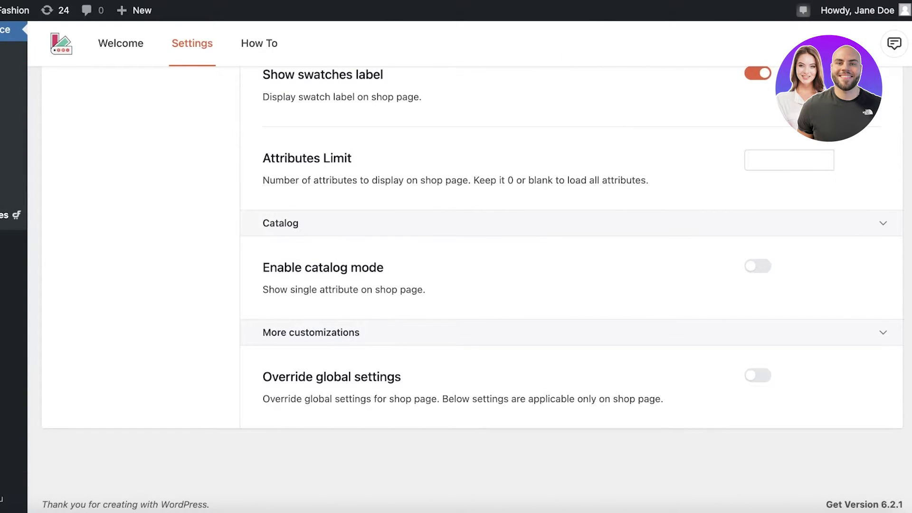
Step: Open the Variation Swatches welcome page and scroll through it
click(6, 214)
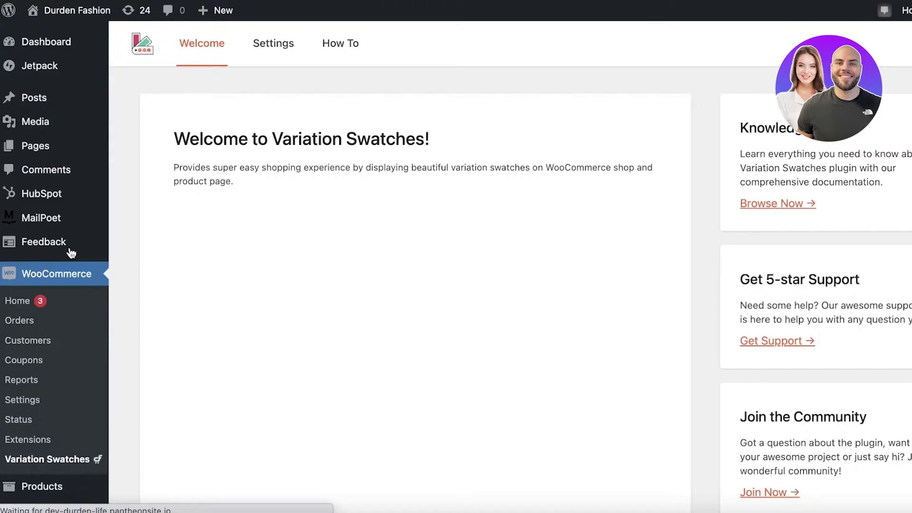
scroll(380, 198, down, 5)
scroll(582, 189, up, 5)
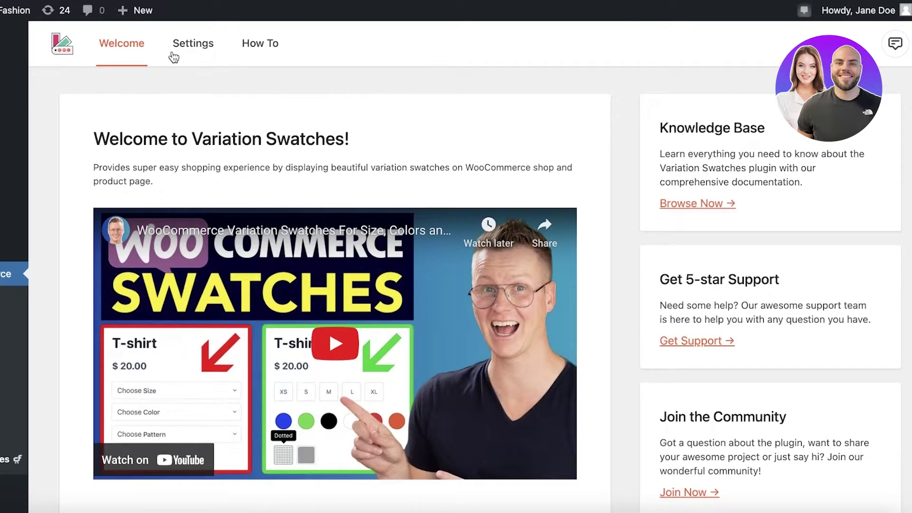
Step: Scroll through the General, Global Styling and Shop Page Styling swatch settings
click(263, 48)
scroll(620, 226, down, 15)
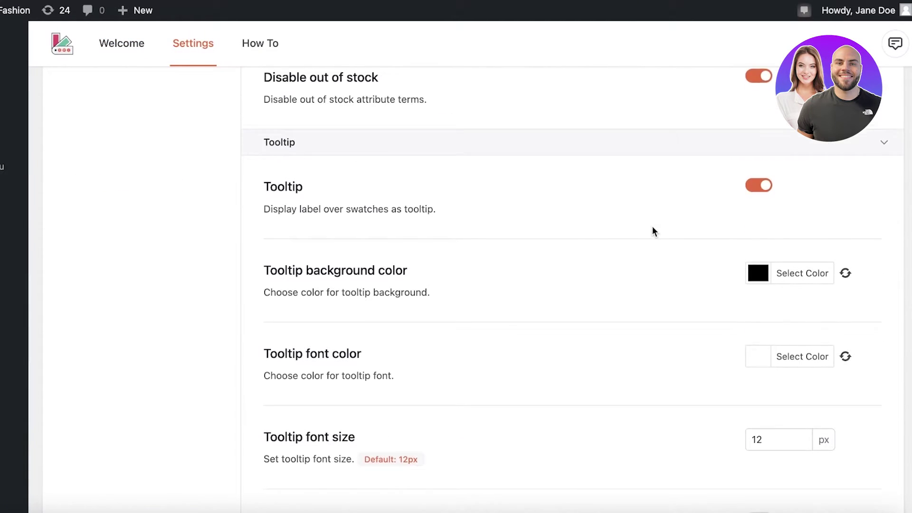
scroll(656, 231, down, 5)
scroll(645, 232, up, 20)
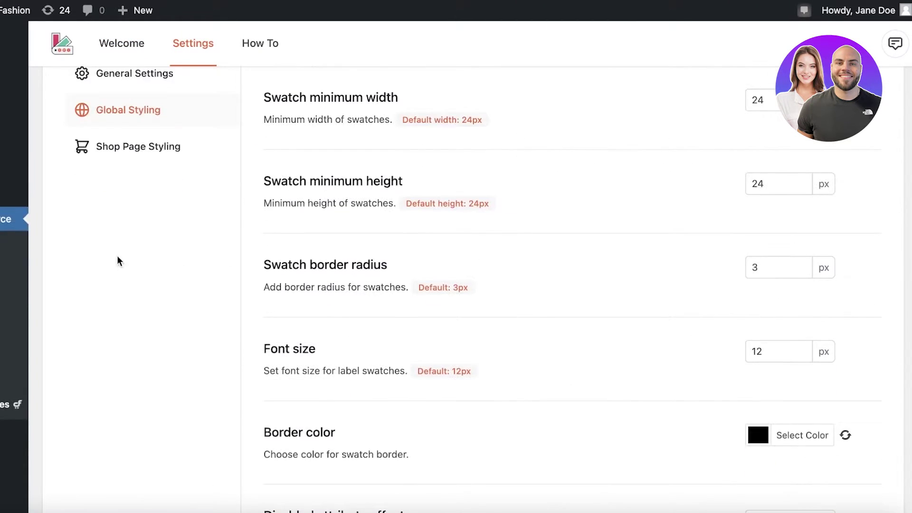
scroll(299, 227, down, 9)
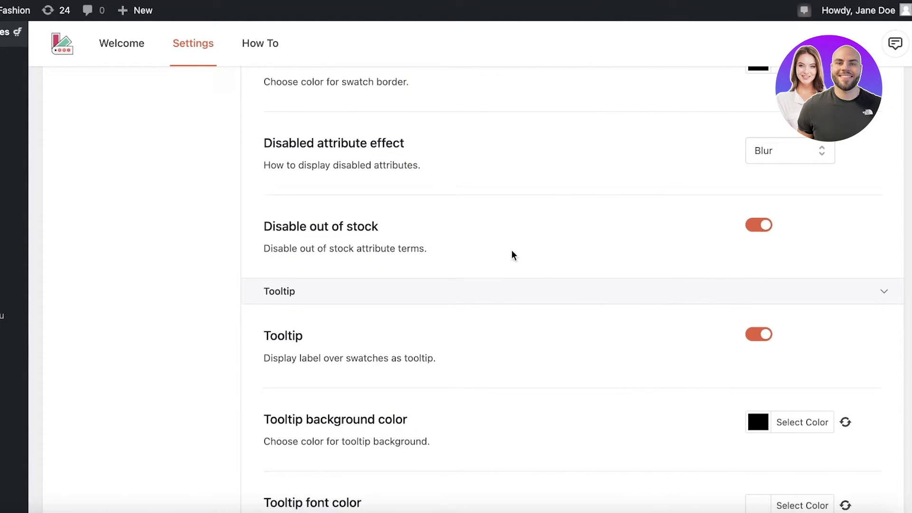
scroll(660, 285, down, 3)
scroll(660, 285, up, 4)
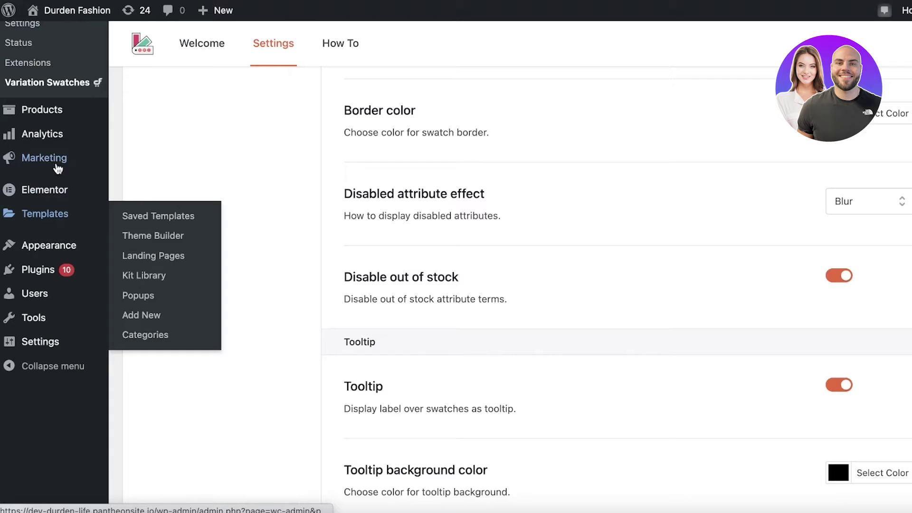
scroll(580, 289, up, 8)
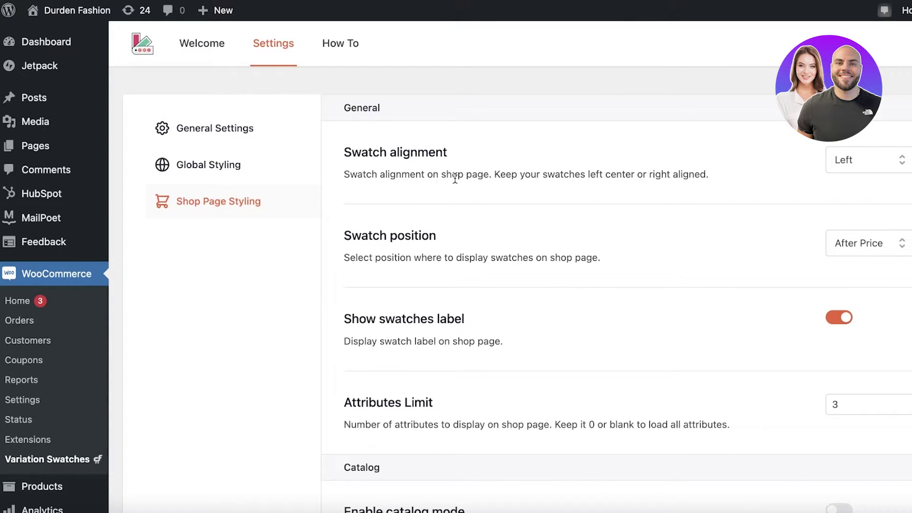
scroll(40, 401, down, 3)
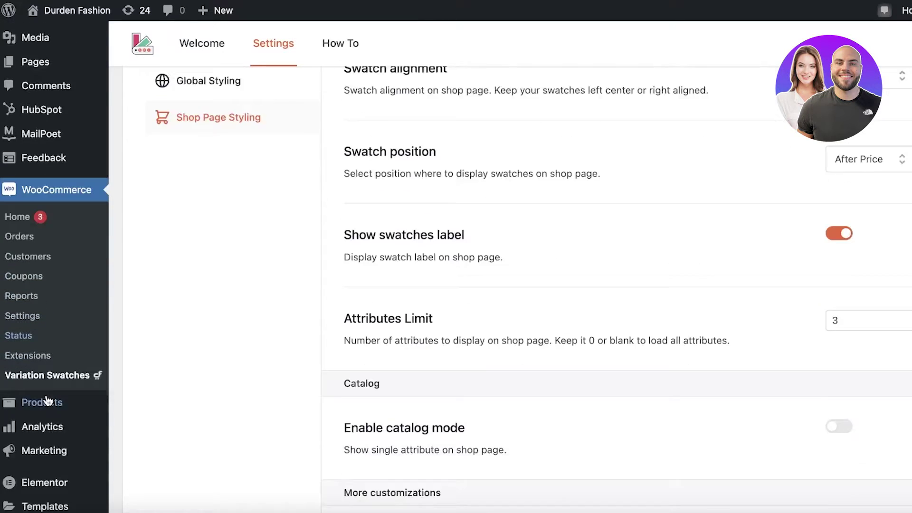
mouse_move(47, 355)
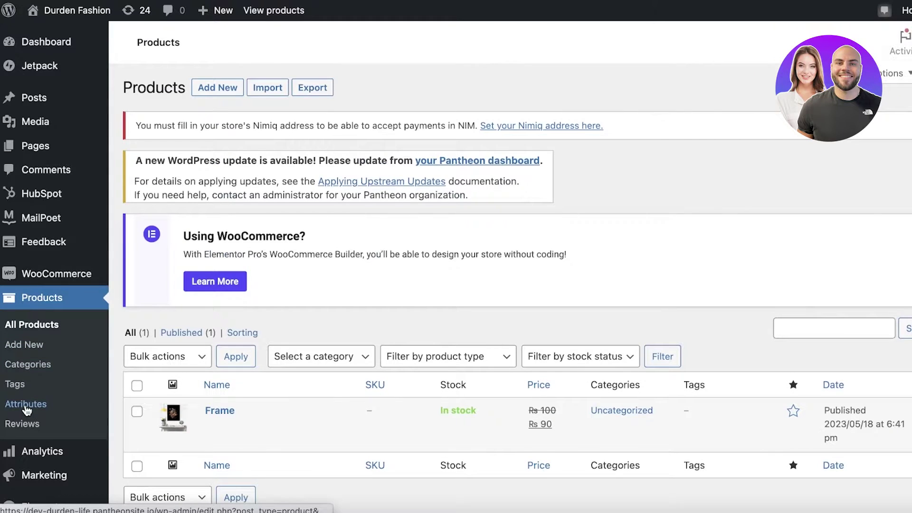
Step: On Products > Attributes, name a new attribute 'Color' with Custom ordering sort order
click(26, 405)
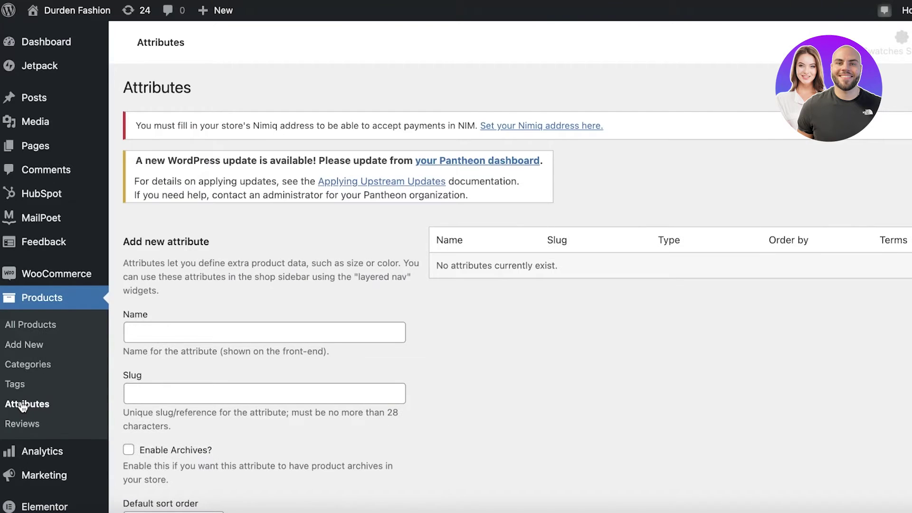
scroll(197, 185, down, 4)
scroll(207, 182, up, 1)
click(212, 192)
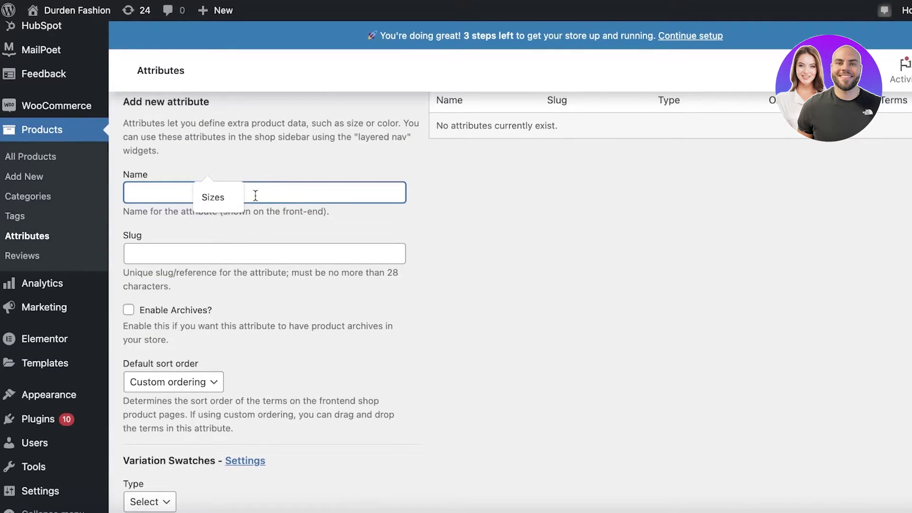
text(Color)
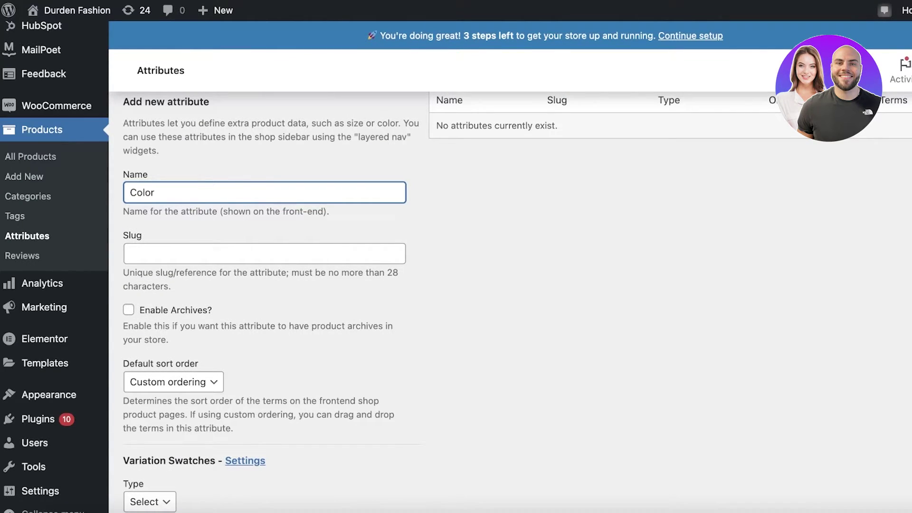
scroll(456, 304, down, 3)
click(169, 311)
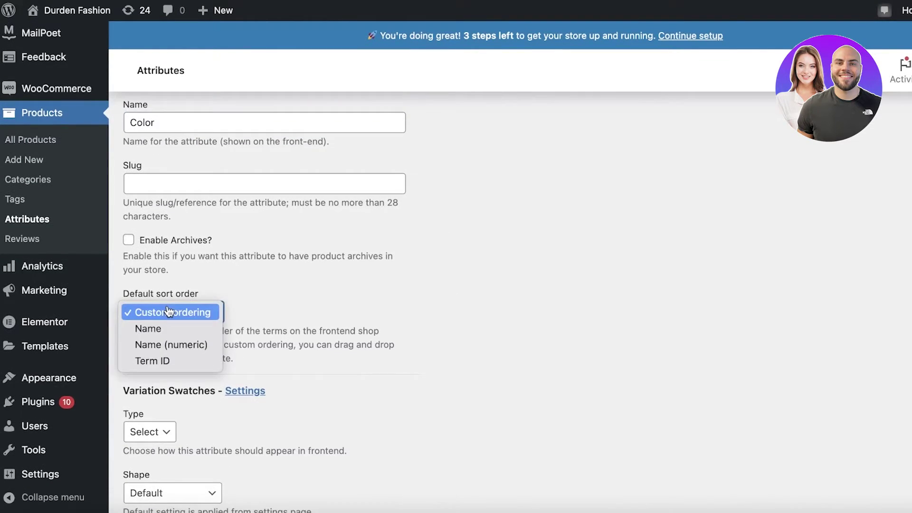
click(406, 280)
Step: Set swatch type Color, shape Circle and size 24, and add the attribute
scroll(400, 285, down, 3)
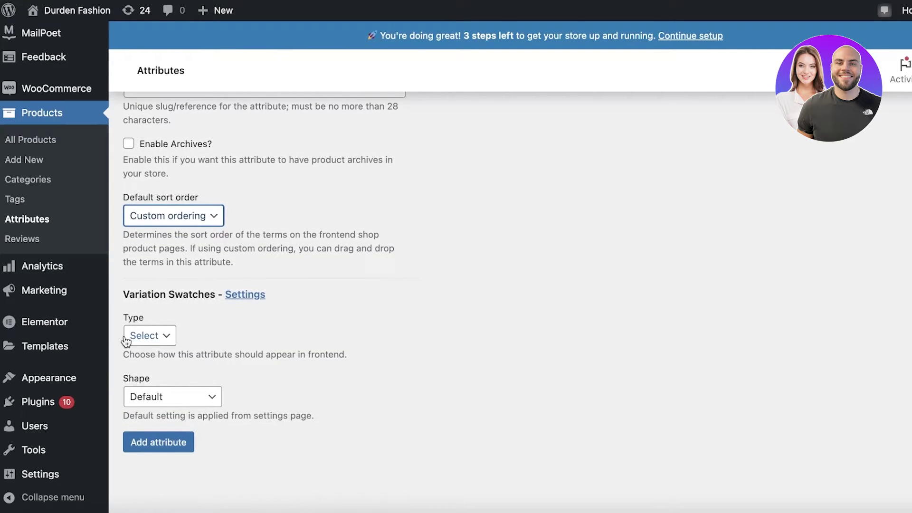
click(126, 340)
click(148, 368)
click(192, 398)
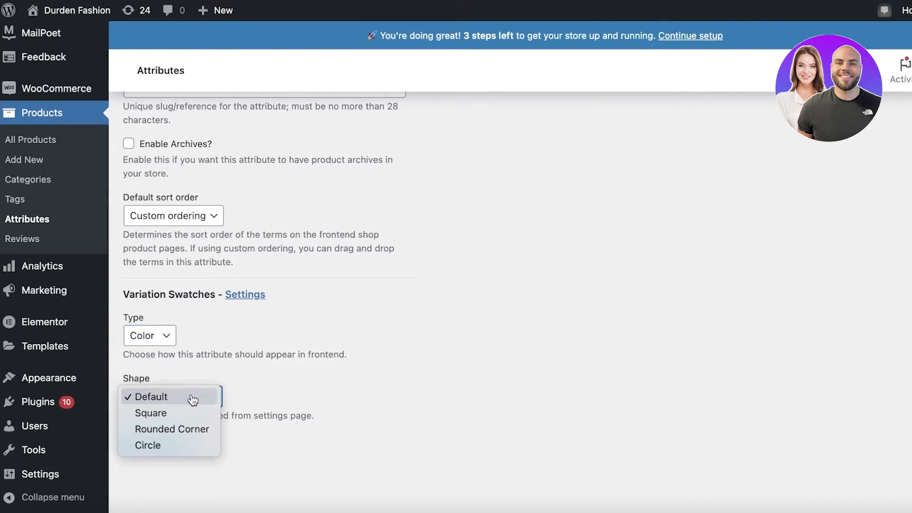
click(161, 445)
scroll(279, 194, down, 2)
click(285, 389)
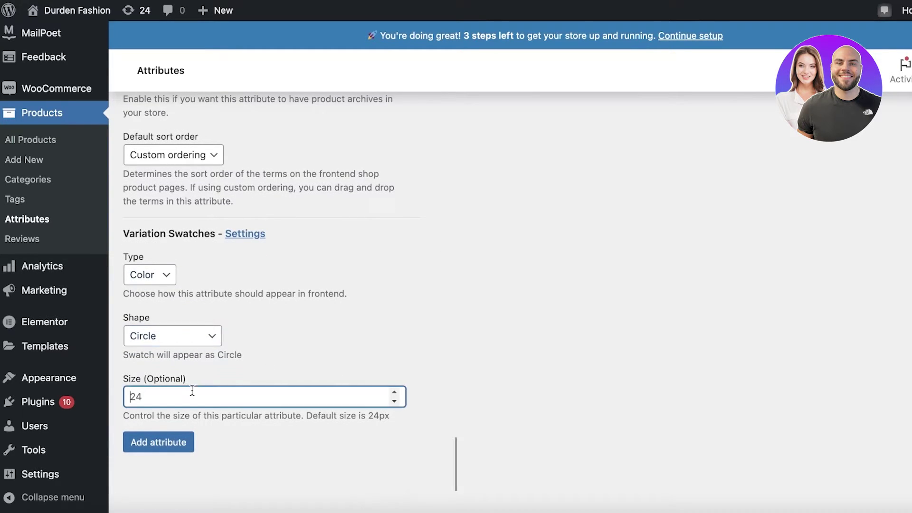
click(335, 332)
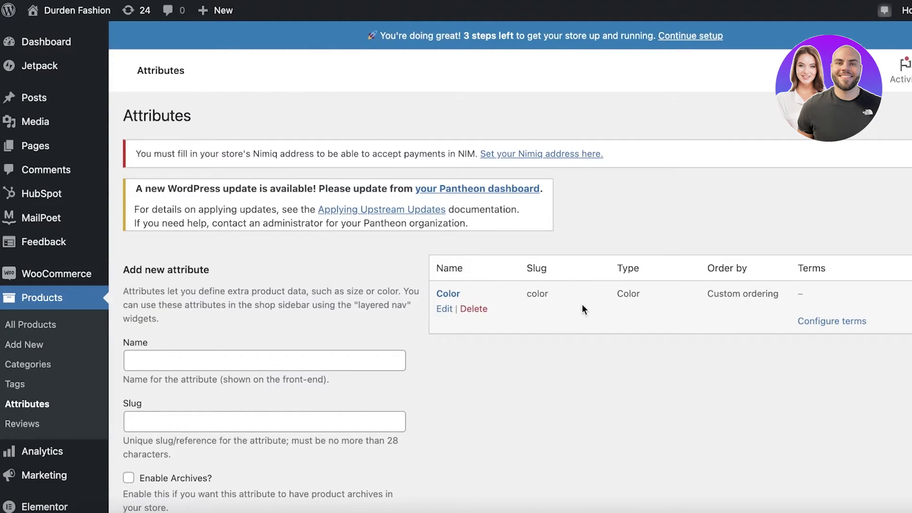
scroll(494, 291, down, 5)
Step: Open the Color attribute for editing, keeping its type as Color
scroll(506, 191, up, 4)
click(444, 276)
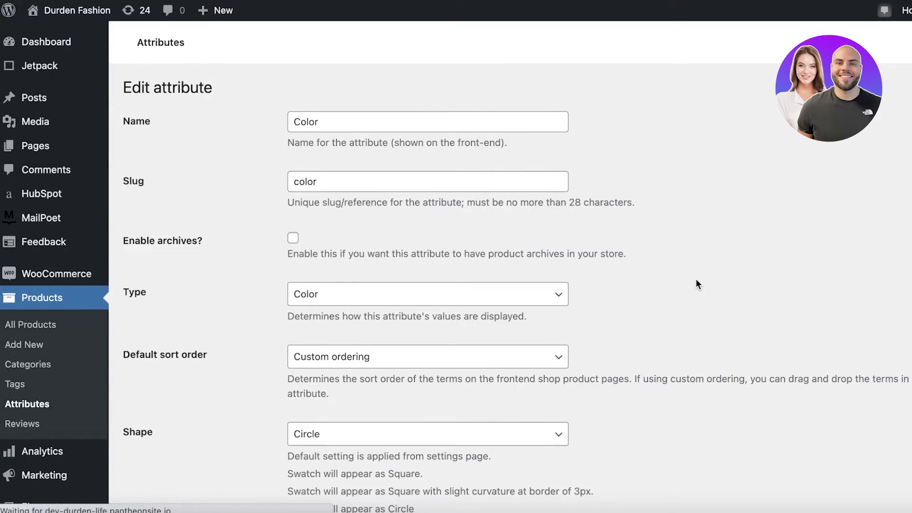
scroll(284, 229, down, 1)
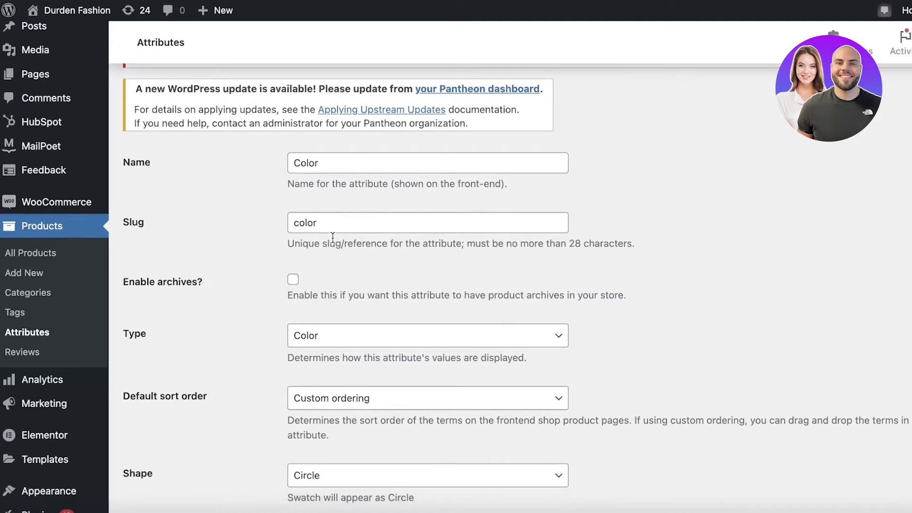
scroll(323, 235, down, 2)
click(316, 214)
click(317, 219)
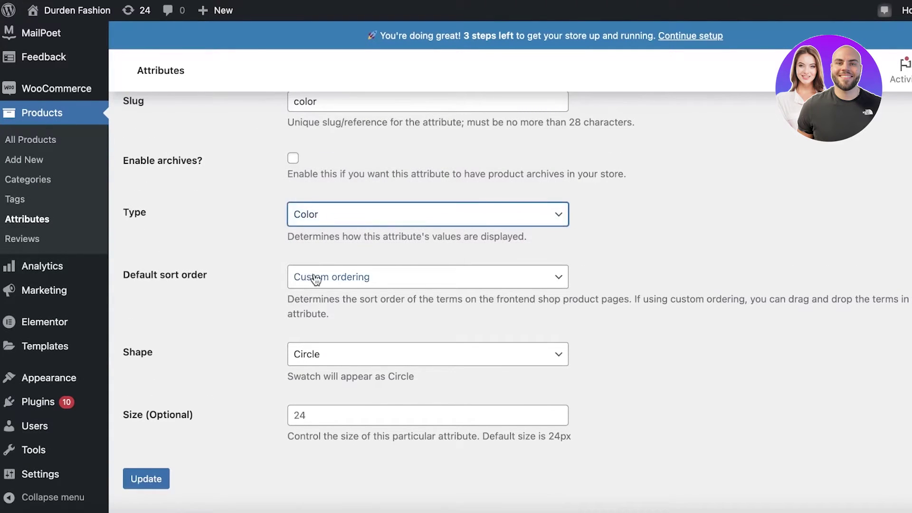
Step: Set Default sort order to Name, keep the Circle shape, and update the attribute
click(315, 276)
click(306, 291)
click(307, 283)
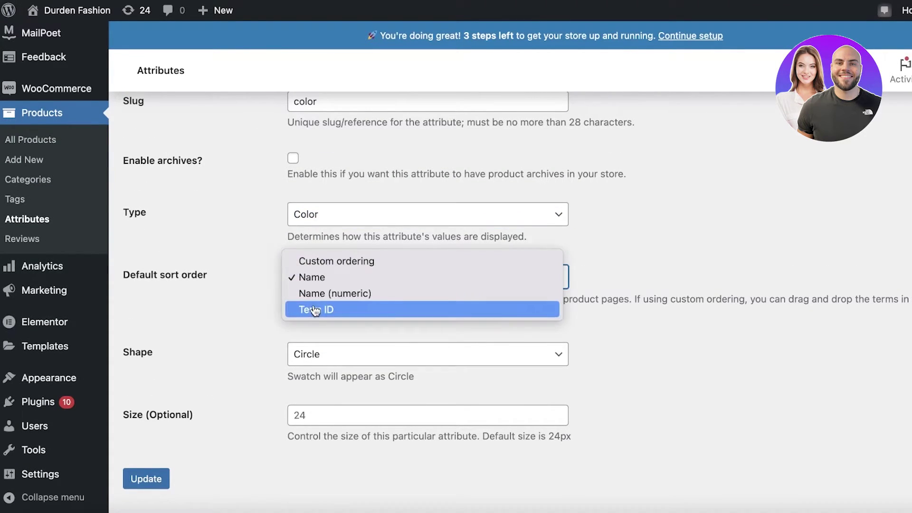
click(315, 309)
click(316, 287)
click(319, 250)
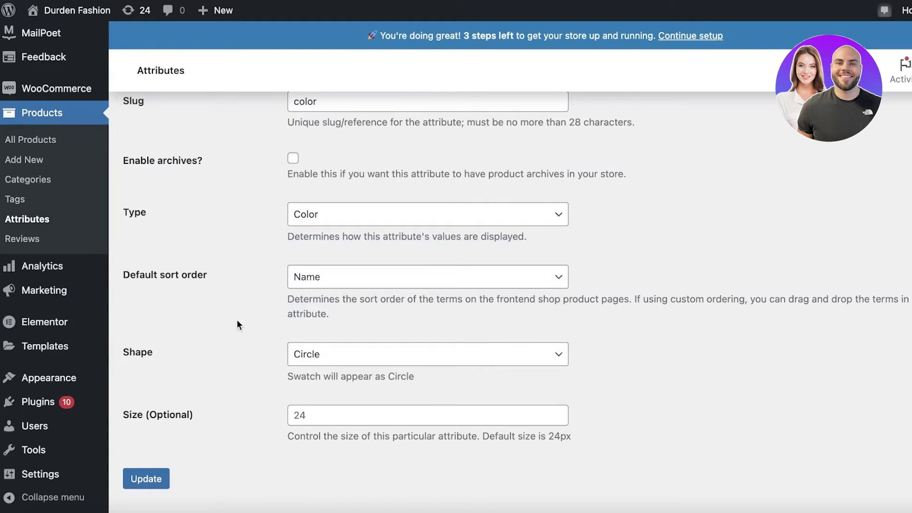
click(332, 362)
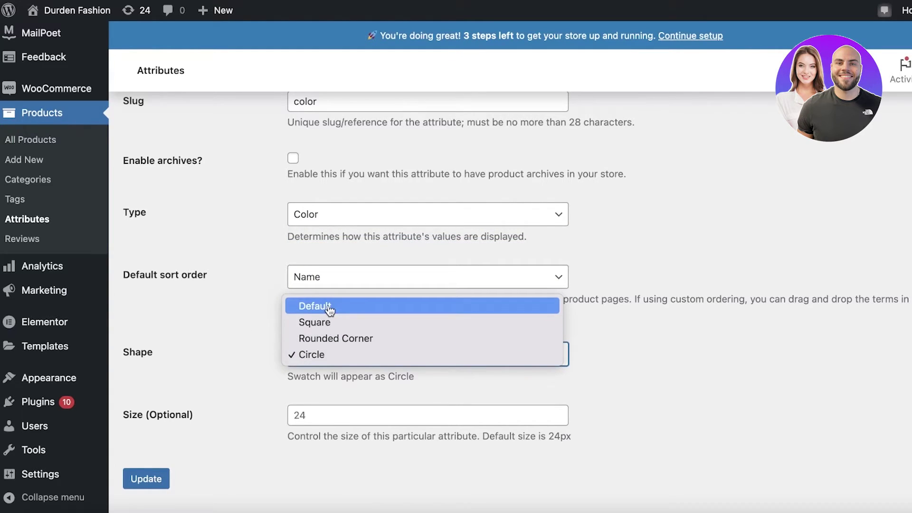
click(323, 354)
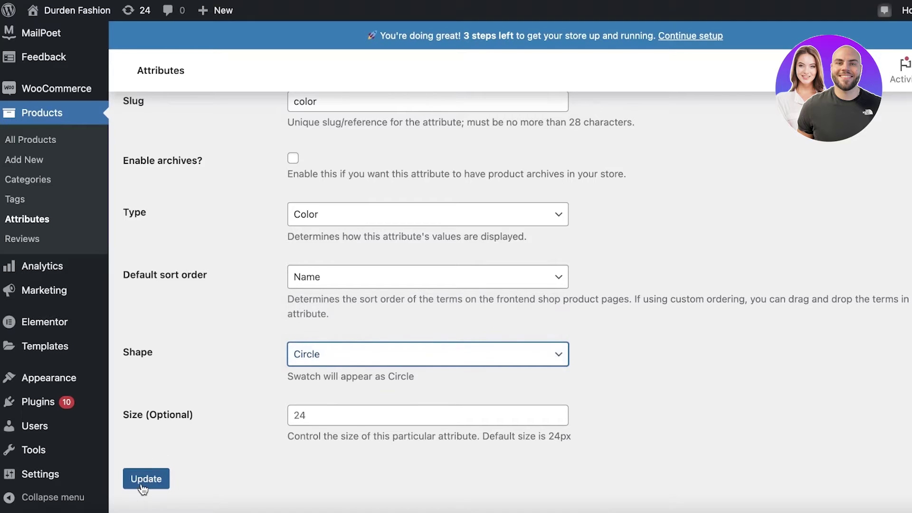
click(143, 489)
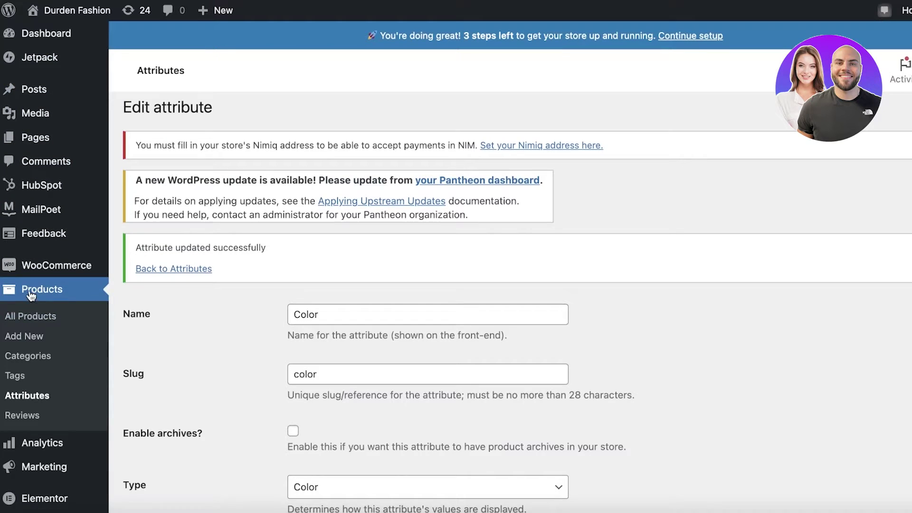
Step: Reopen the Frame product from All Products and inspect its Colors attribute values
click(27, 318)
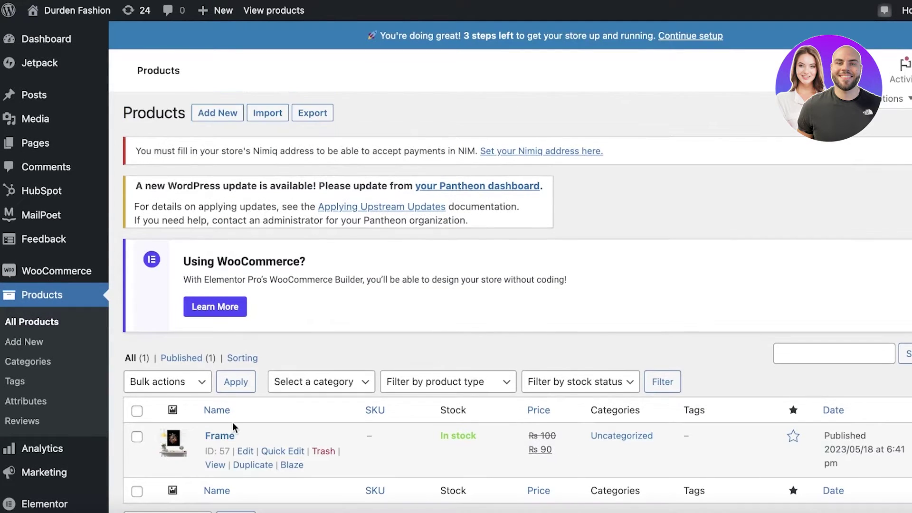
scroll(232, 422, down, 1)
click(245, 403)
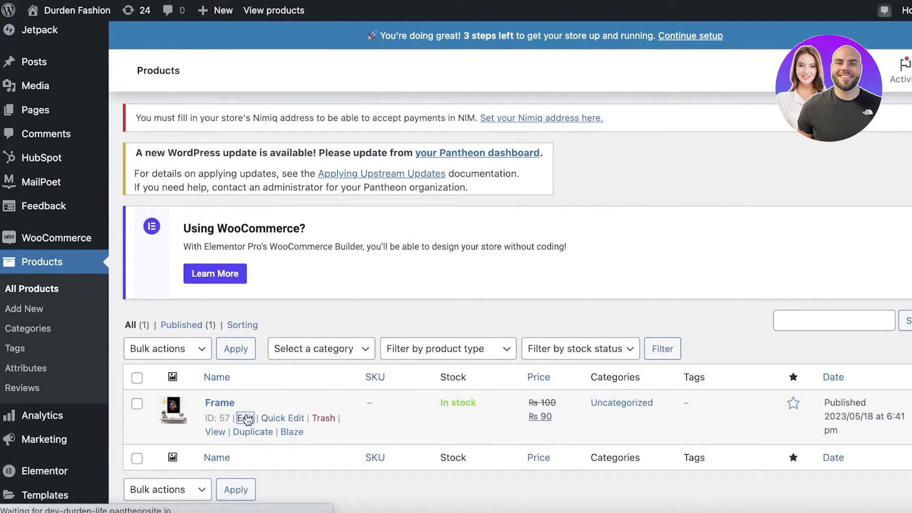
scroll(318, 299, down, 3)
scroll(315, 299, down, 10)
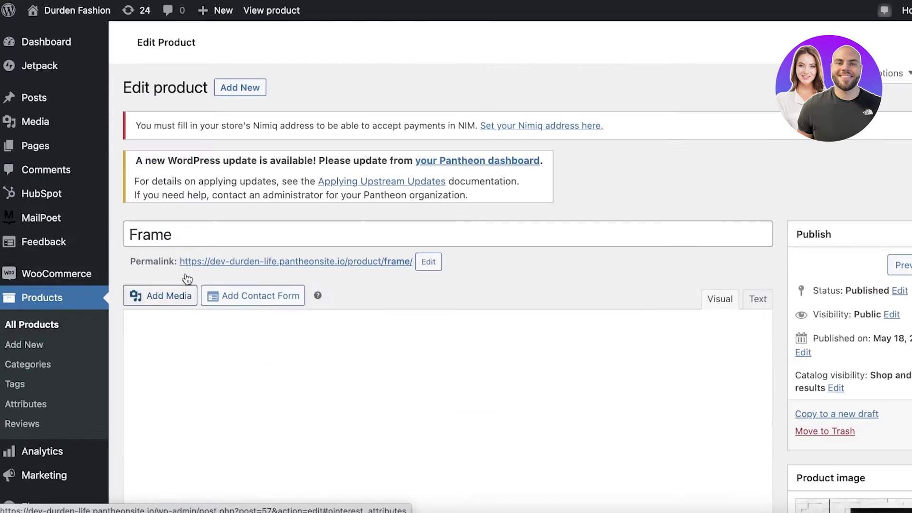
scroll(171, 249, down, 10)
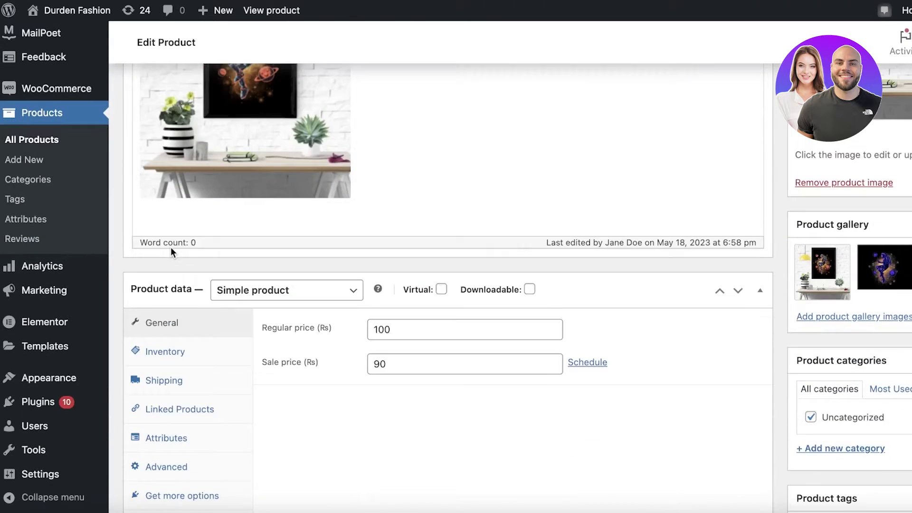
scroll(175, 285, down, 1)
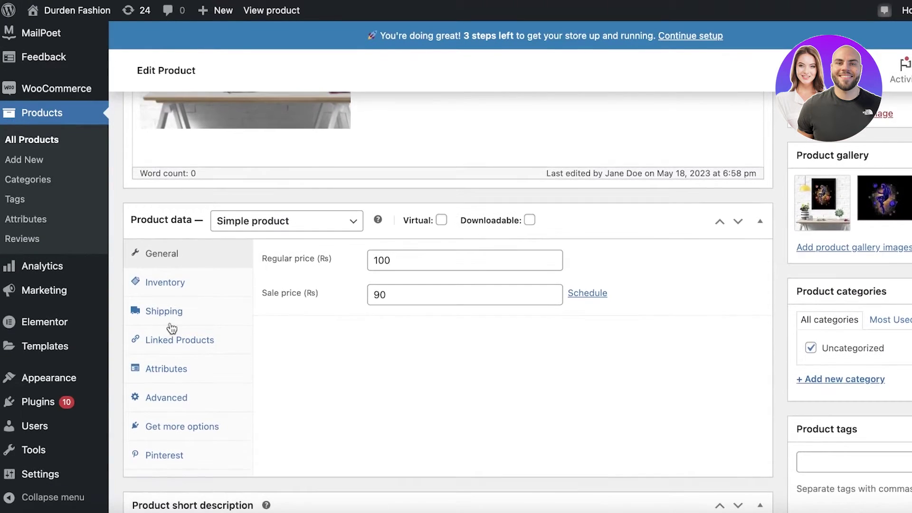
click(162, 370)
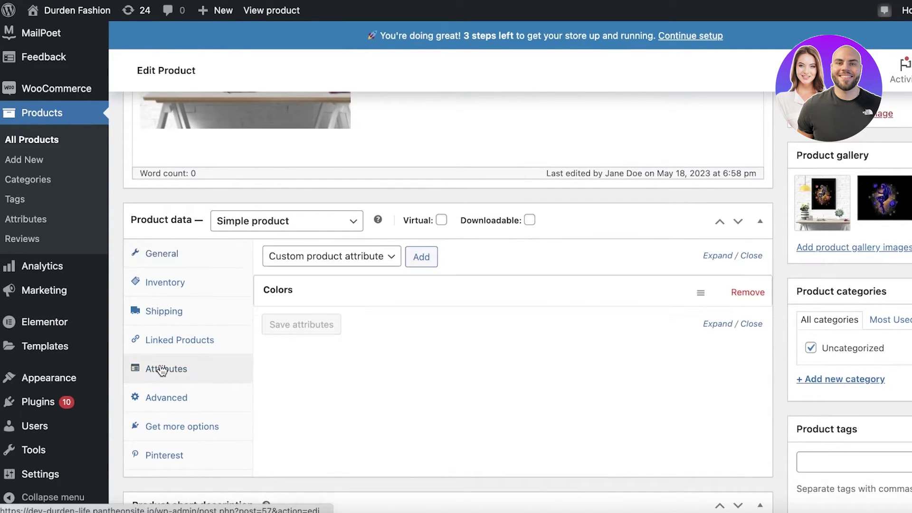
click(326, 290)
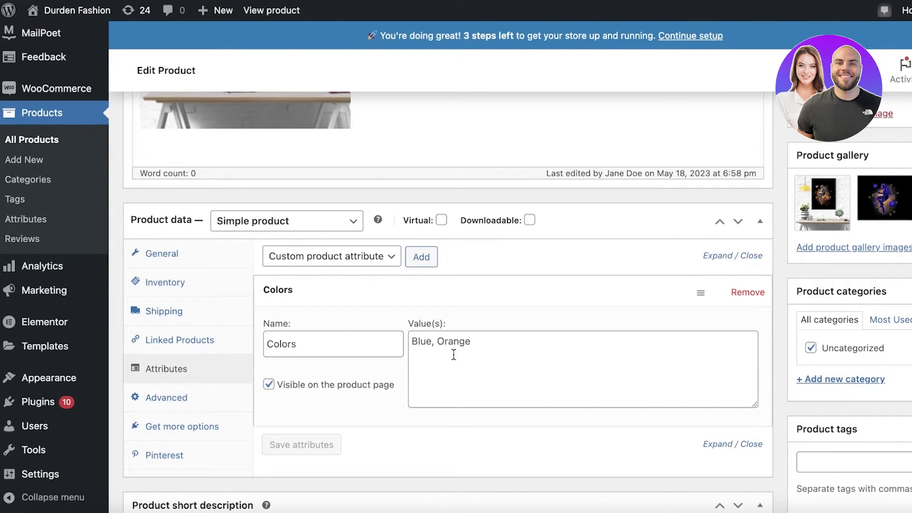
click(379, 257)
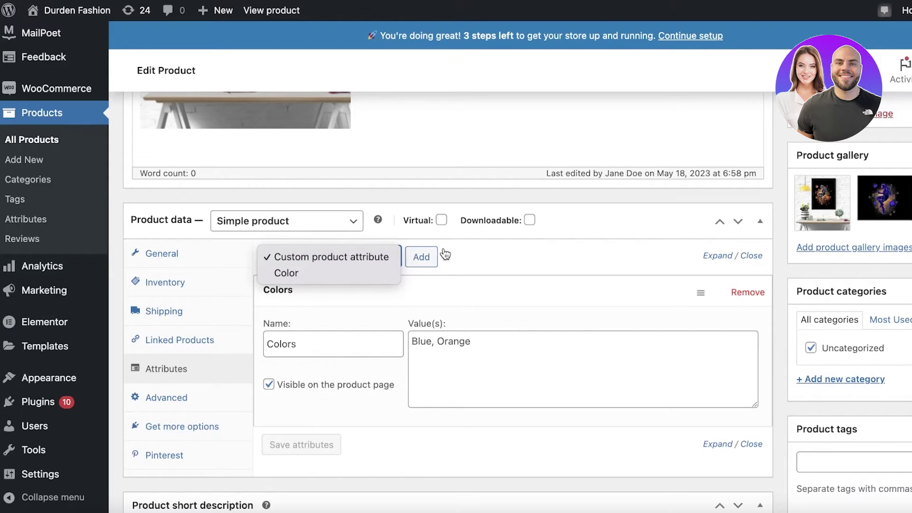
Step: Change the Frame product type from Simple product to Variable product
click(313, 221)
click(314, 222)
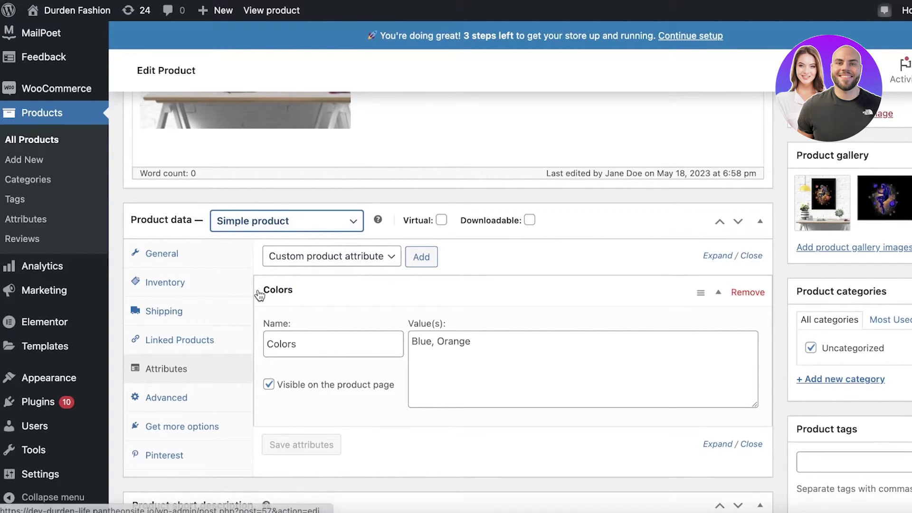
click(261, 231)
click(261, 225)
click(261, 269)
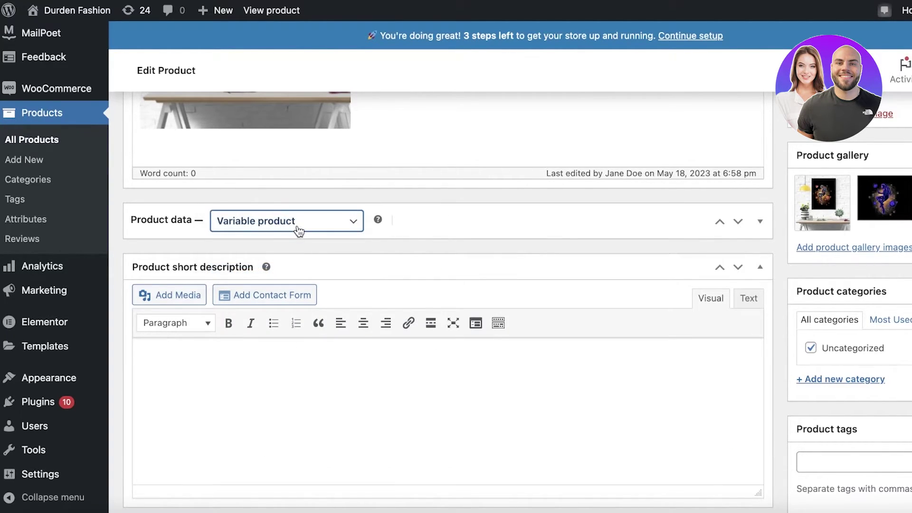
click(447, 234)
click(306, 223)
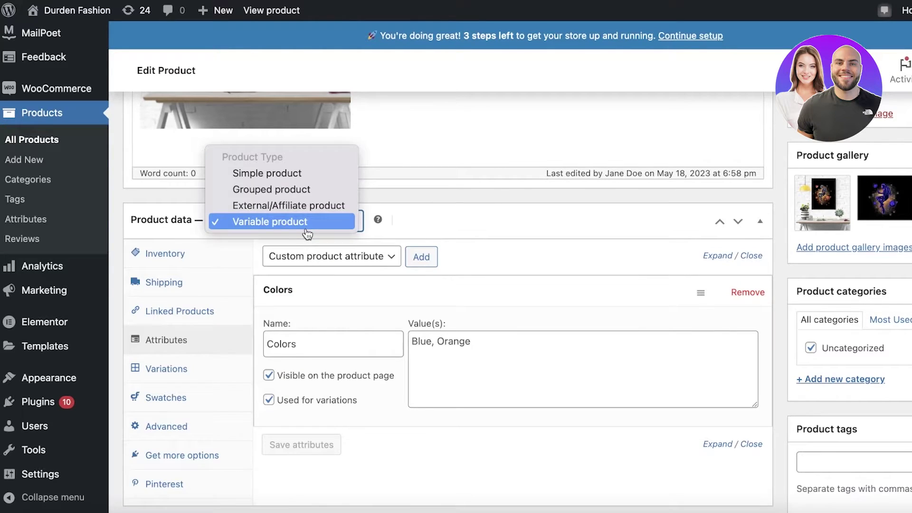
click(301, 222)
Step: Mark the Colors attribute as used for variations and move through the product data panels to Variations
double_click(282, 398)
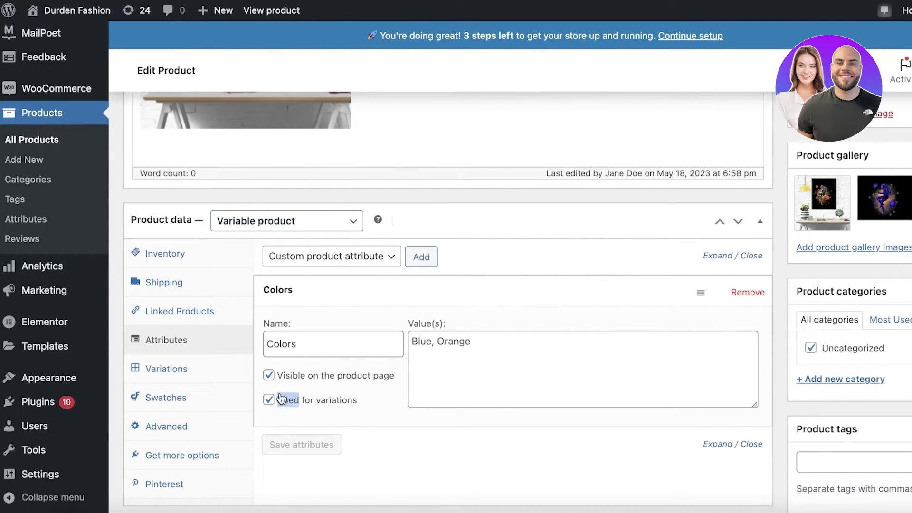
click(296, 350)
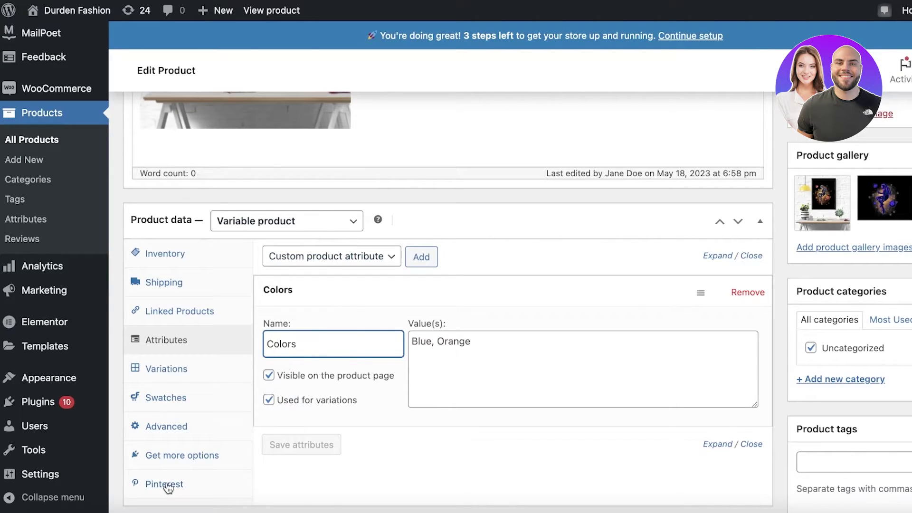
scroll(167, 484, down, 1)
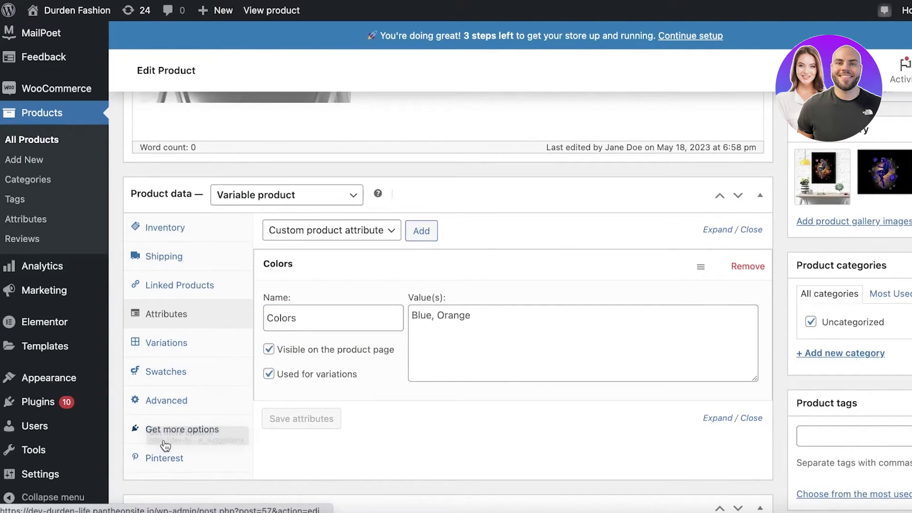
click(166, 405)
click(164, 429)
click(166, 455)
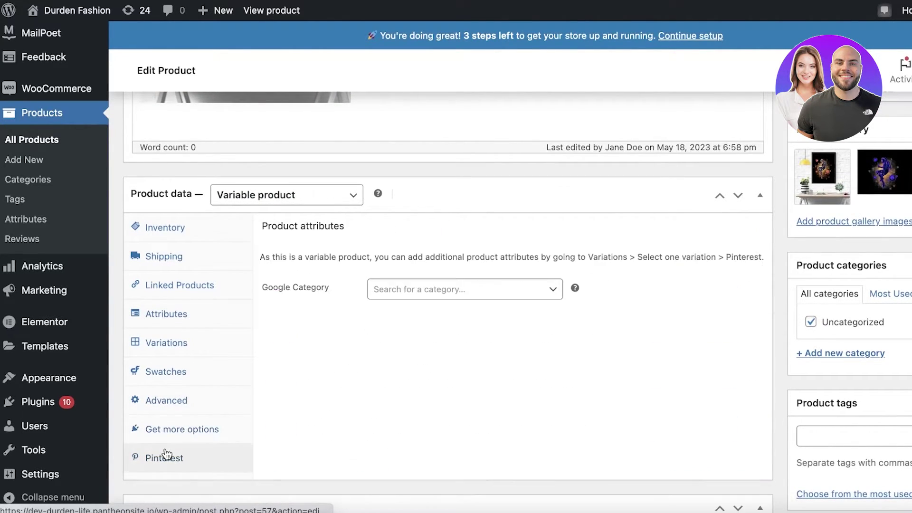
click(161, 355)
Step: Create Frame's variations from all attributes, confirming the prompt, then view the Swatches settings
click(357, 231)
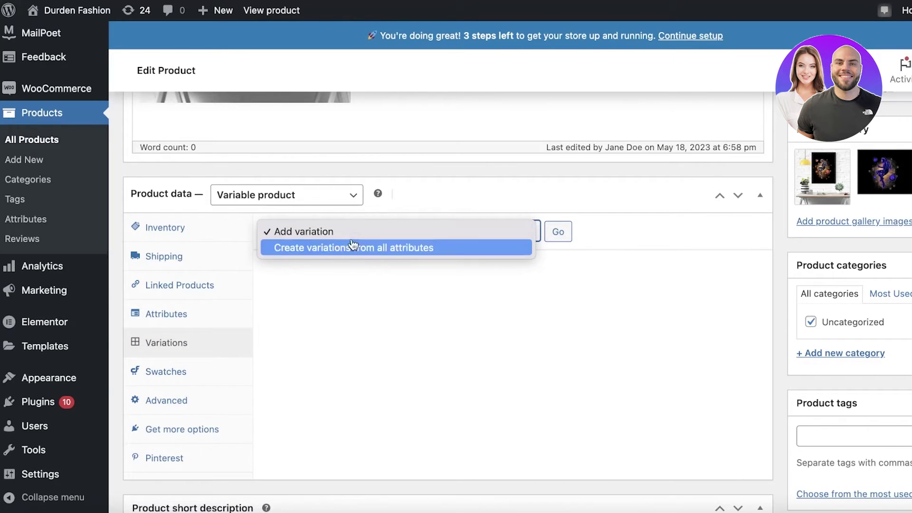
click(340, 247)
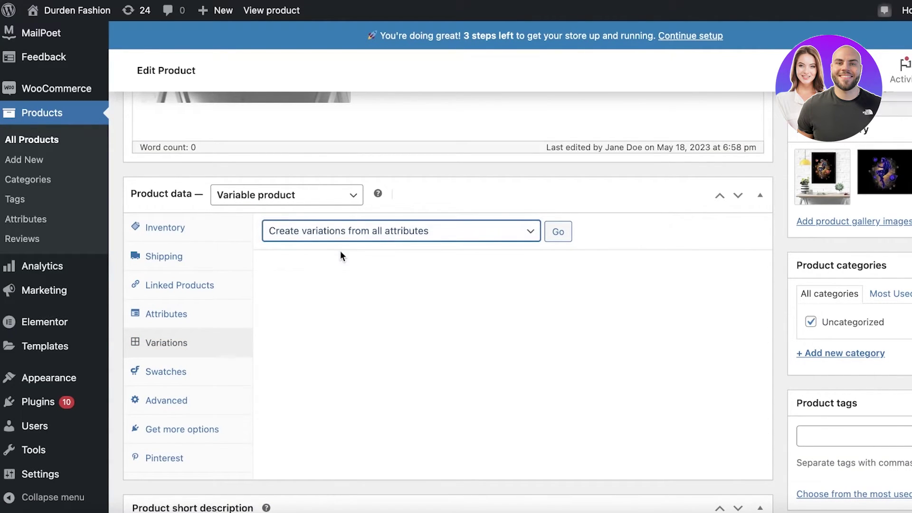
click(556, 231)
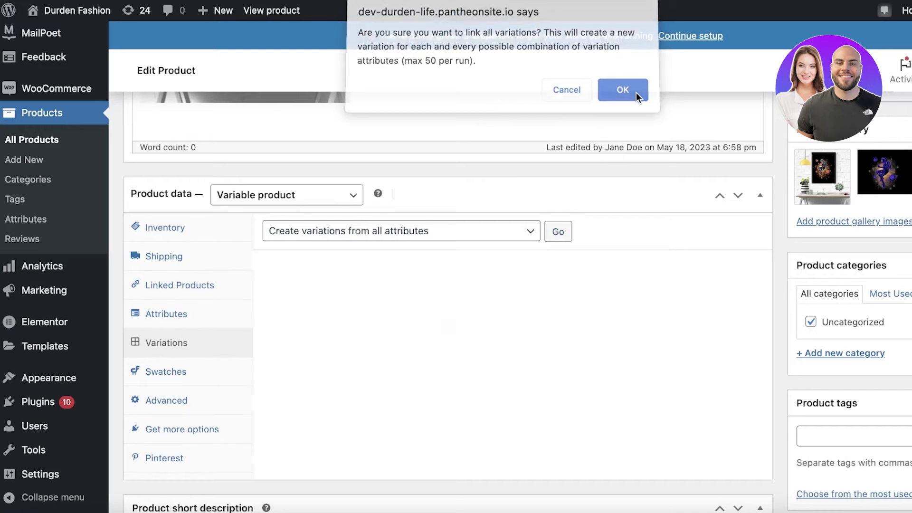
click(623, 92)
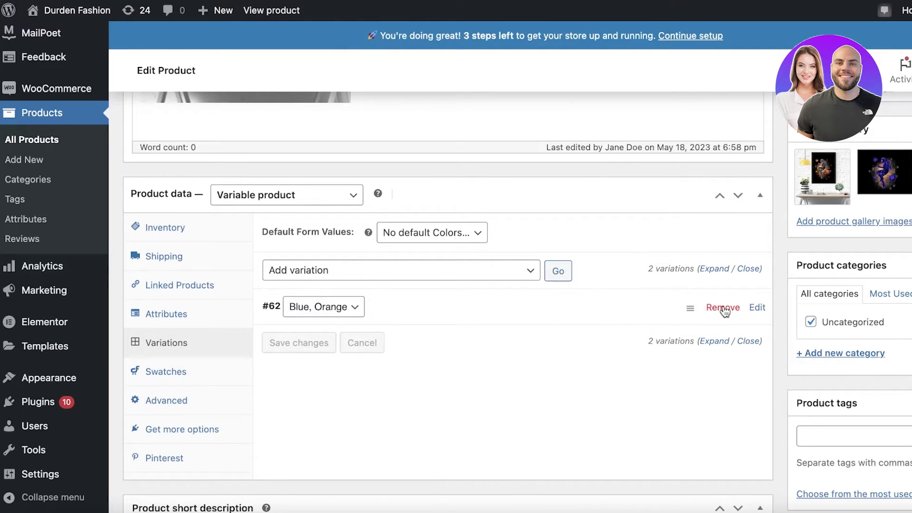
click(470, 269)
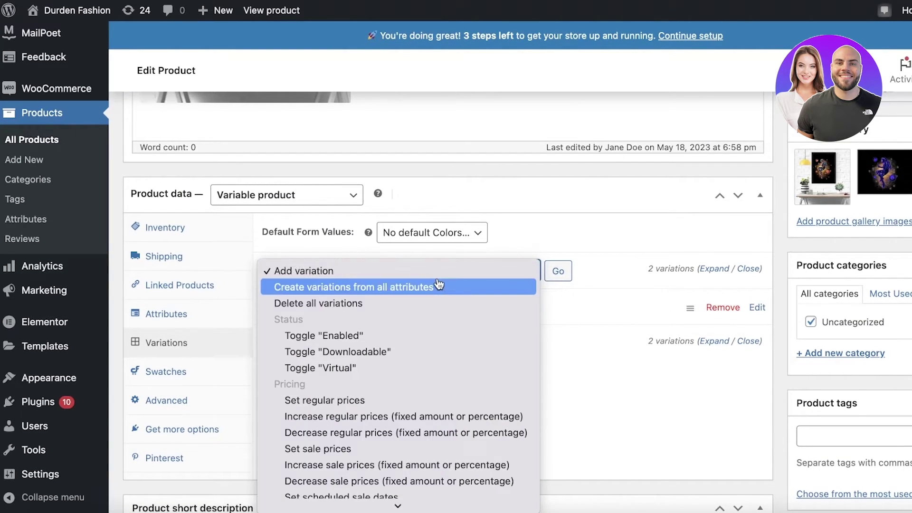
click(650, 375)
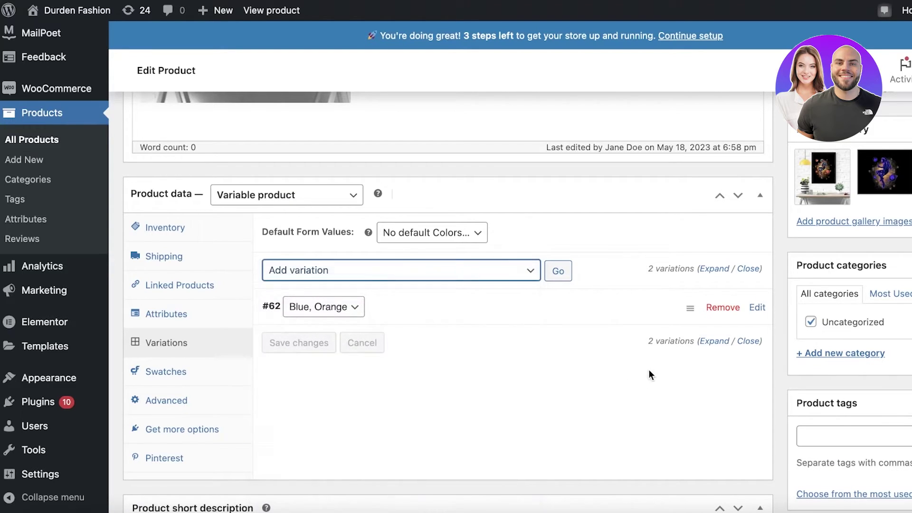
click(165, 372)
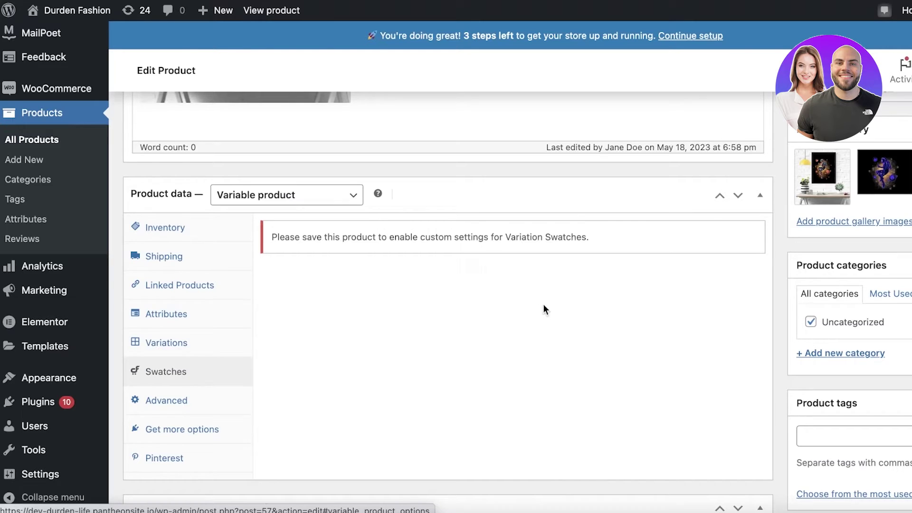
Step: After the product is saved, save the Colors swatch settings and open its Attribute Type choices
scroll(544, 308, up, 1)
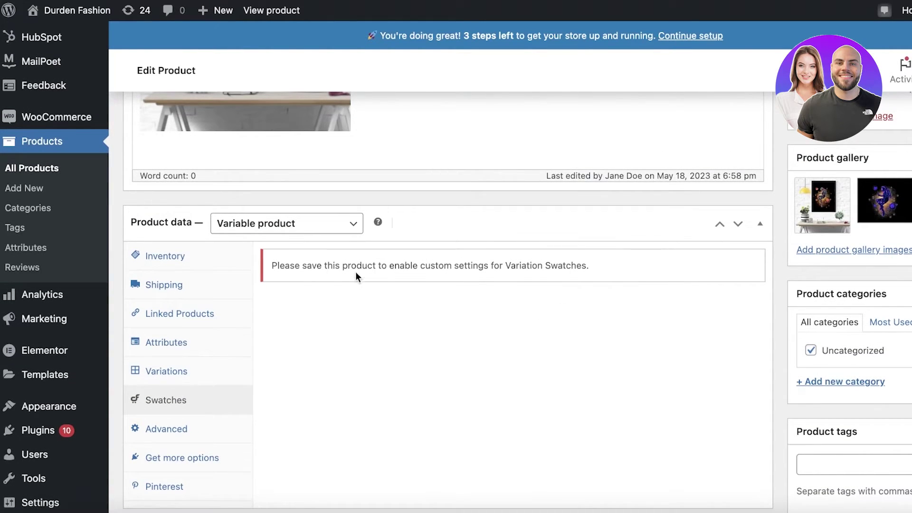
scroll(505, 257, up, 5)
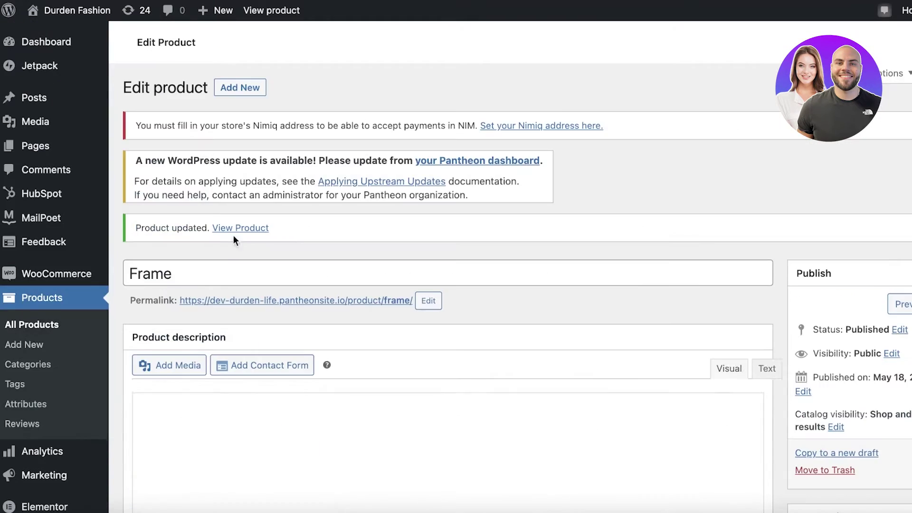
scroll(203, 345, down, 10)
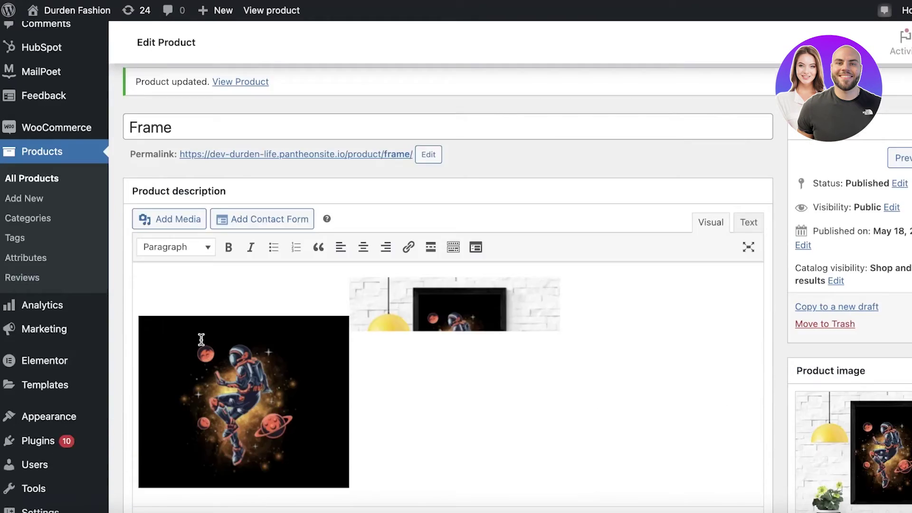
scroll(203, 345, down, 4)
click(175, 291)
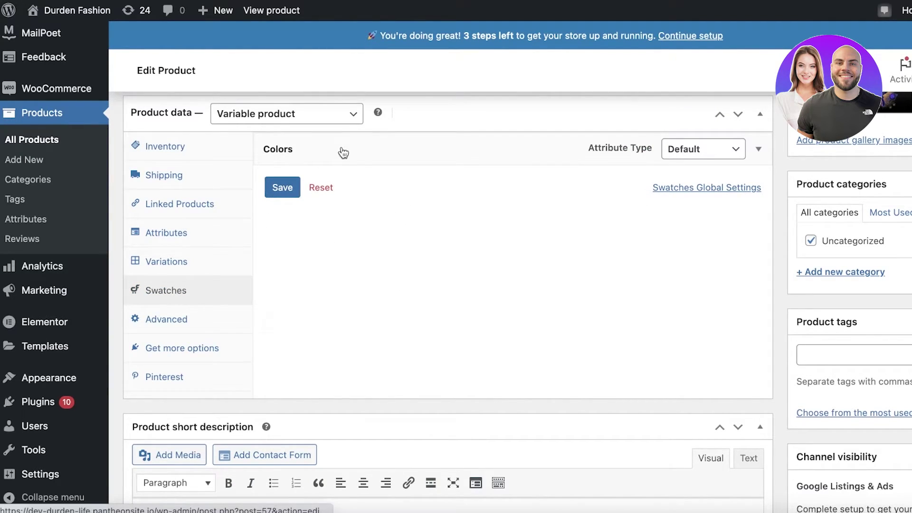
click(295, 189)
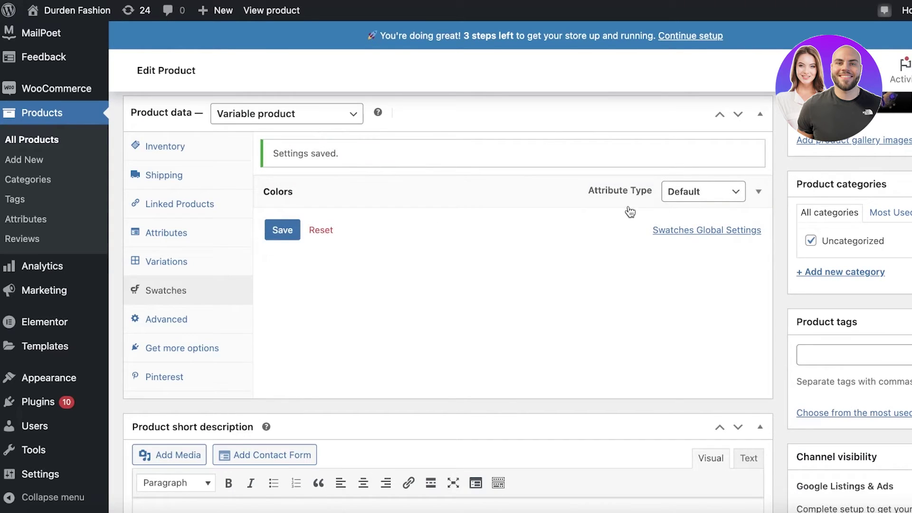
click(679, 211)
Step: Set the Colors swatch type to Color and open the global swatch settings
click(697, 296)
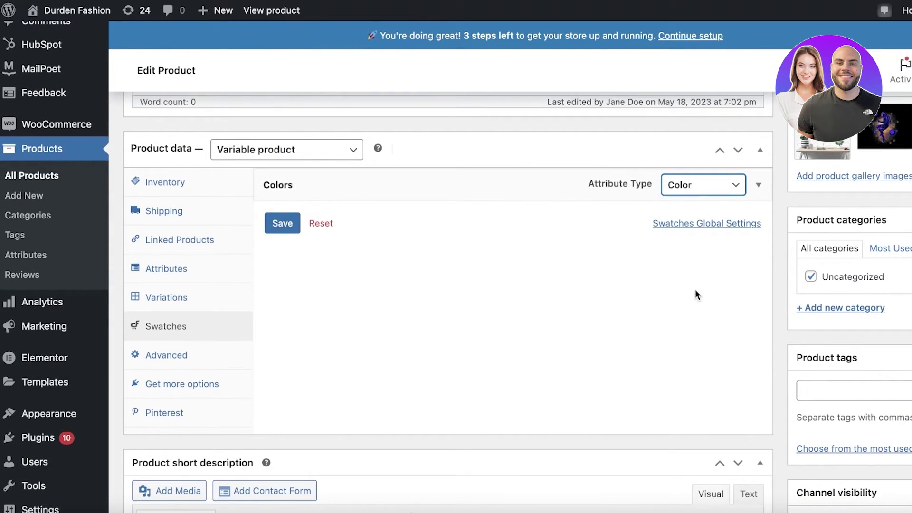
click(721, 224)
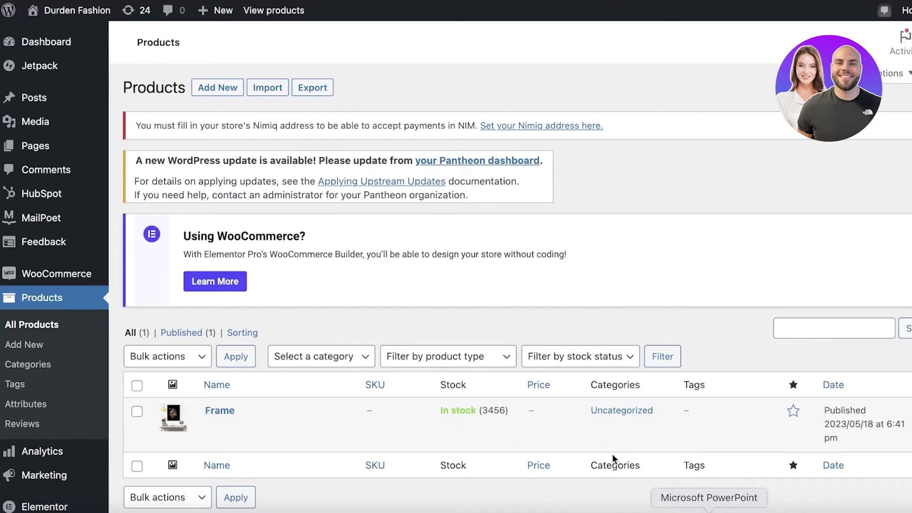
scroll(510, 302, down, 4)
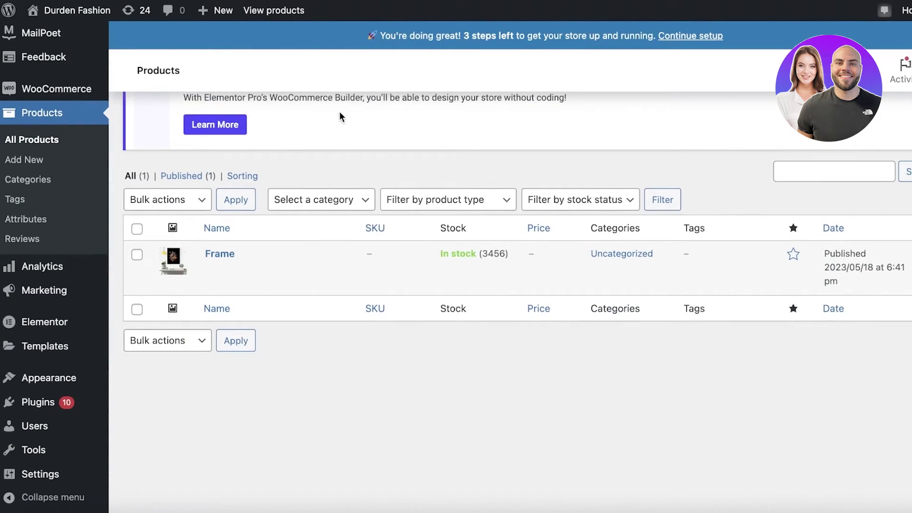
Step: Open Frame's live product page in a new tab, return to its editor, then go to Products > Attributes
click(242, 269)
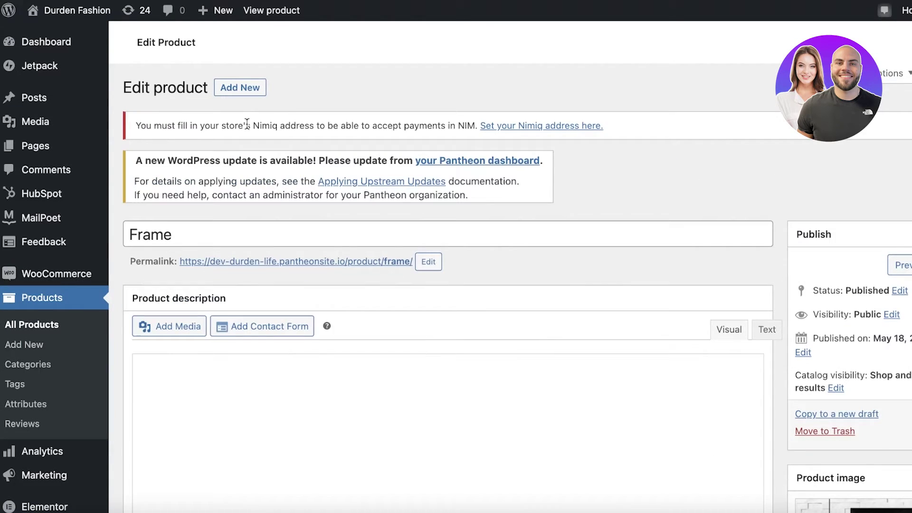
right_click(352, 261)
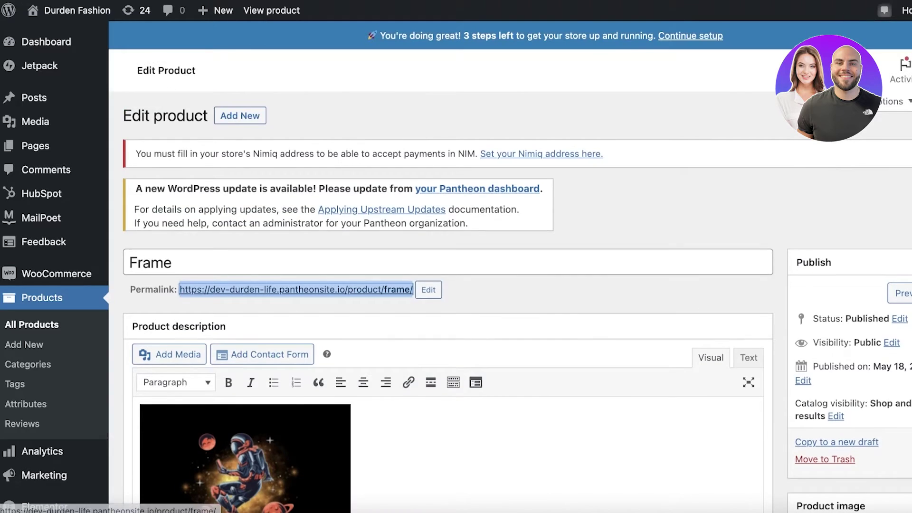
key(ctrl+Tab)
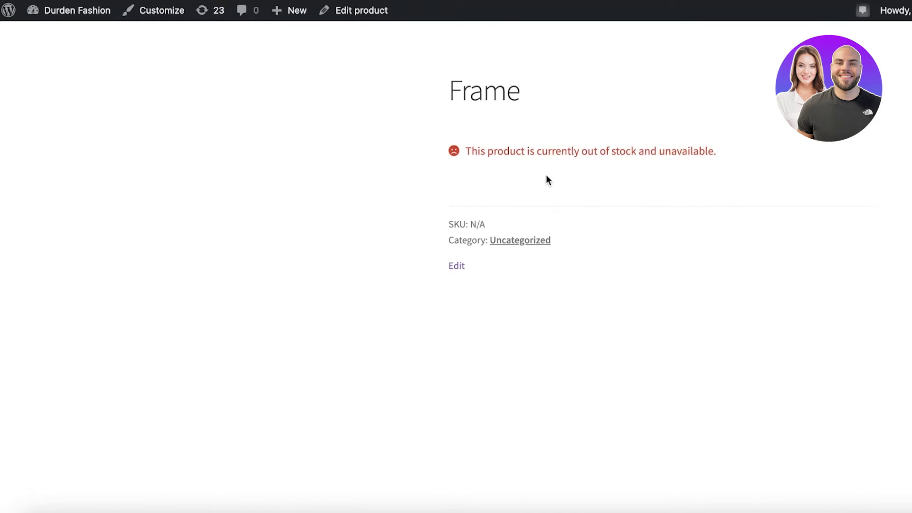
key(ctrl+shift+Tab)
key(ctrl+Tab)
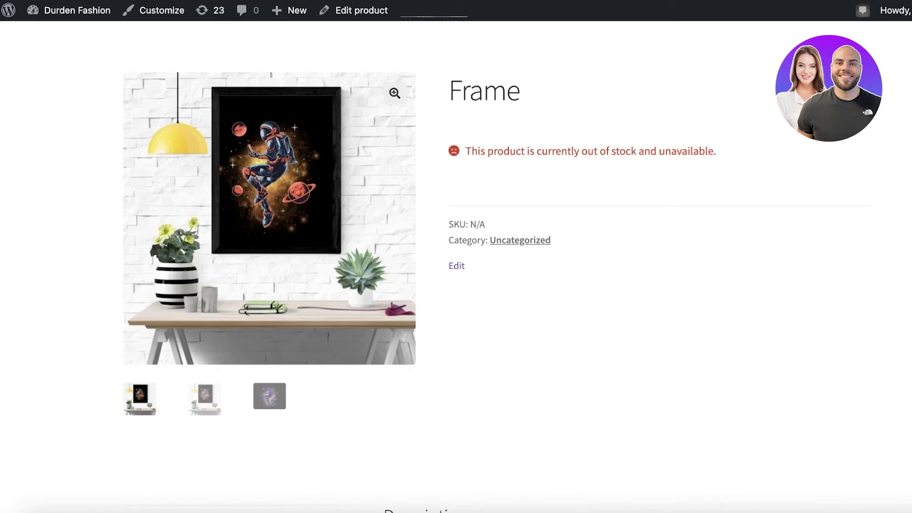
key(ctrl+shift+Tab)
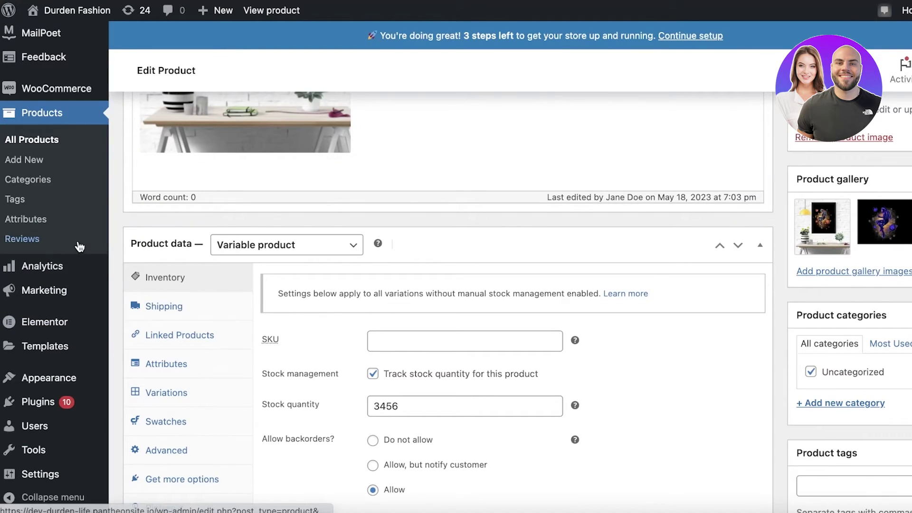
click(22, 233)
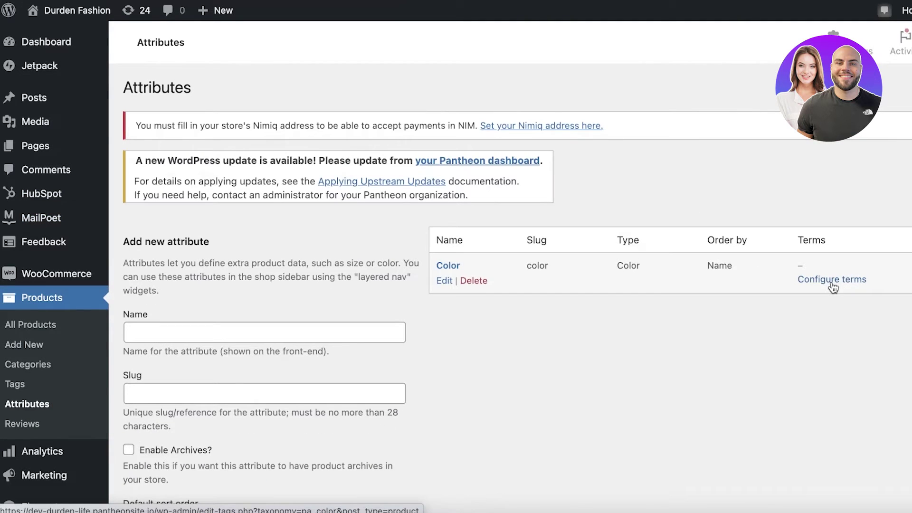
Step: Add an 'Orange' term to the Color attribute with an orange swatch colour
click(832, 281)
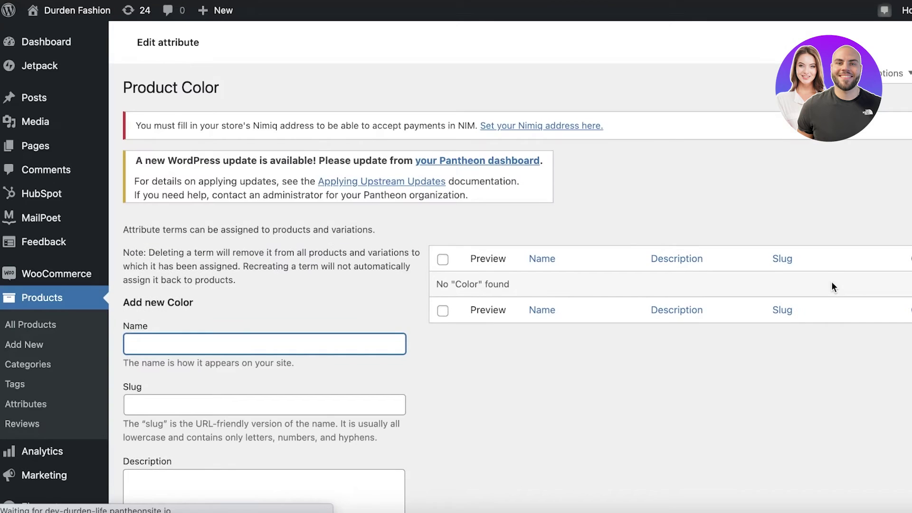
scroll(266, 266, down, 5)
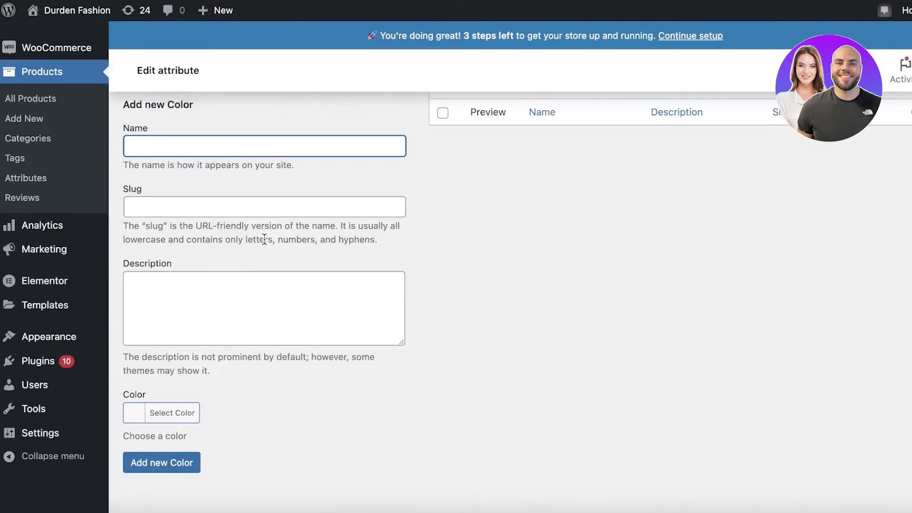
scroll(264, 242, up, 3)
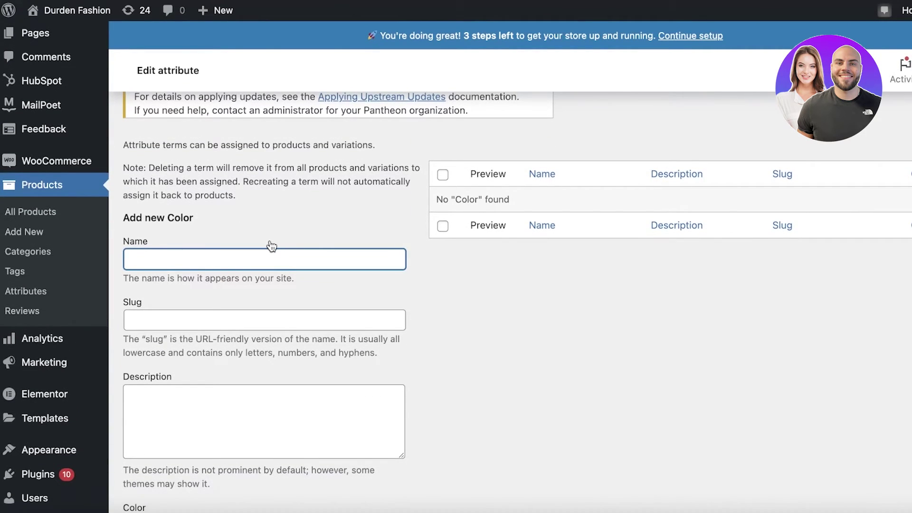
text(Orange)
scroll(270, 251, down, 3)
click(266, 261)
click(151, 401)
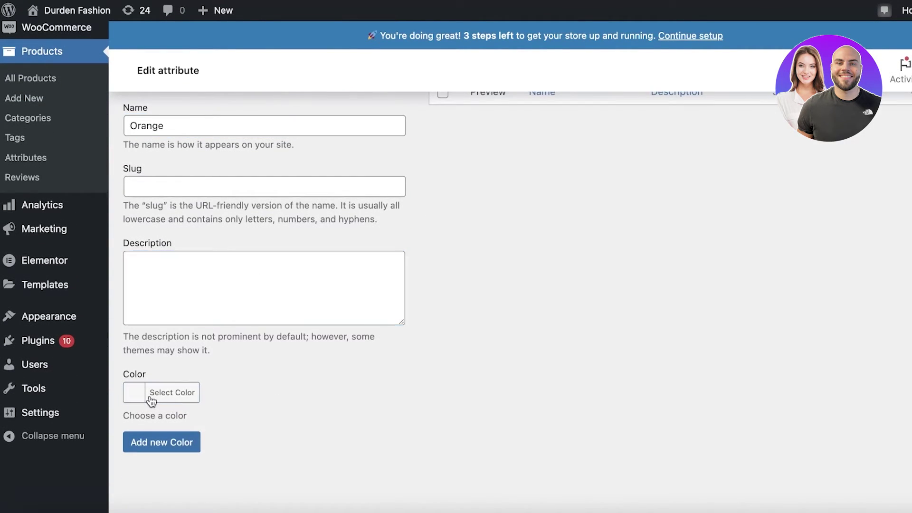
scroll(234, 392, down, 3)
click(186, 393)
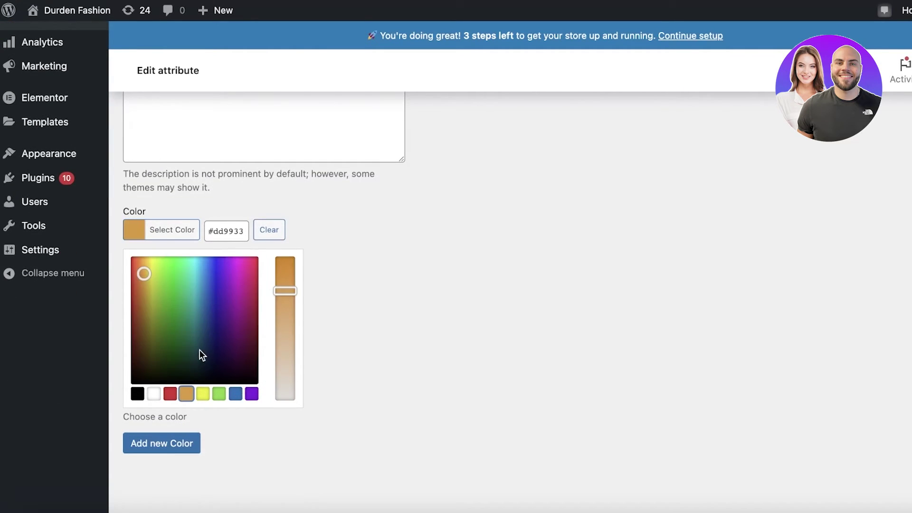
drag(146, 274, 153, 266)
click(283, 267)
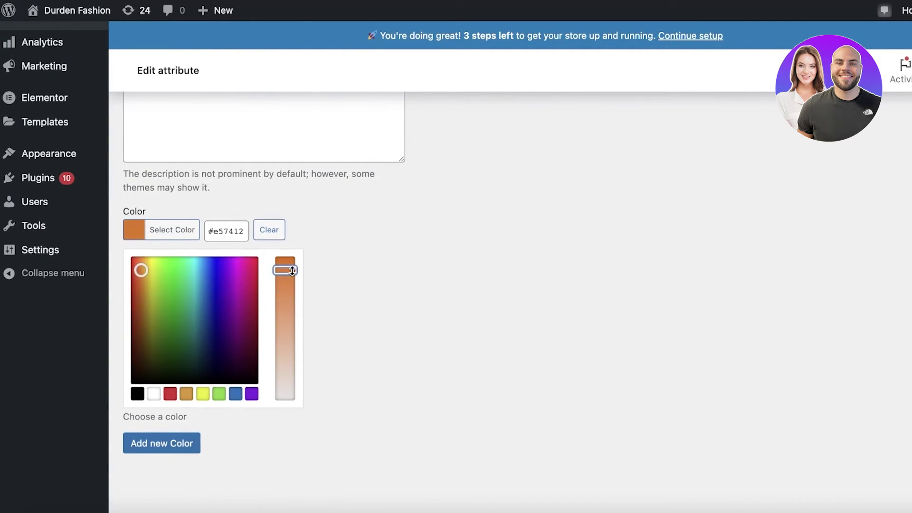
click(332, 308)
click(162, 442)
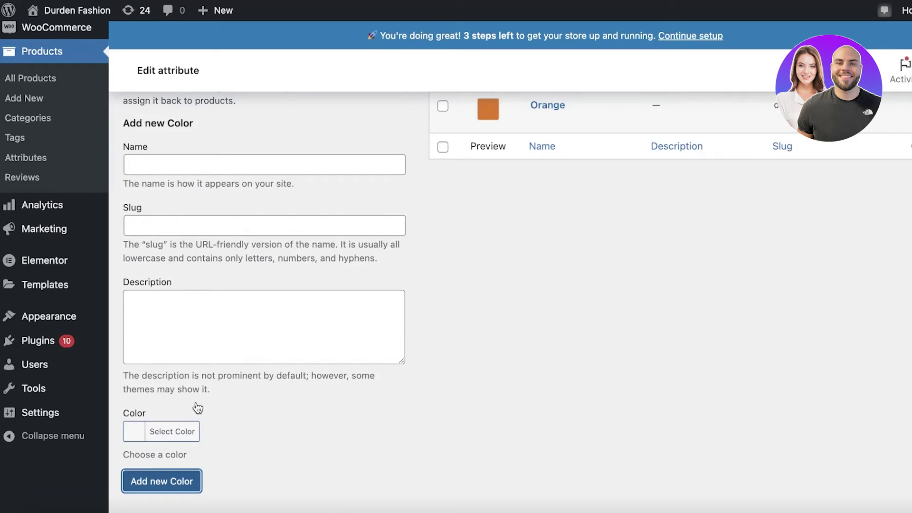
Step: Add a 'Purple' term to the Color attribute with a purple swatch colour
scroll(361, 274, up, 5)
click(230, 319)
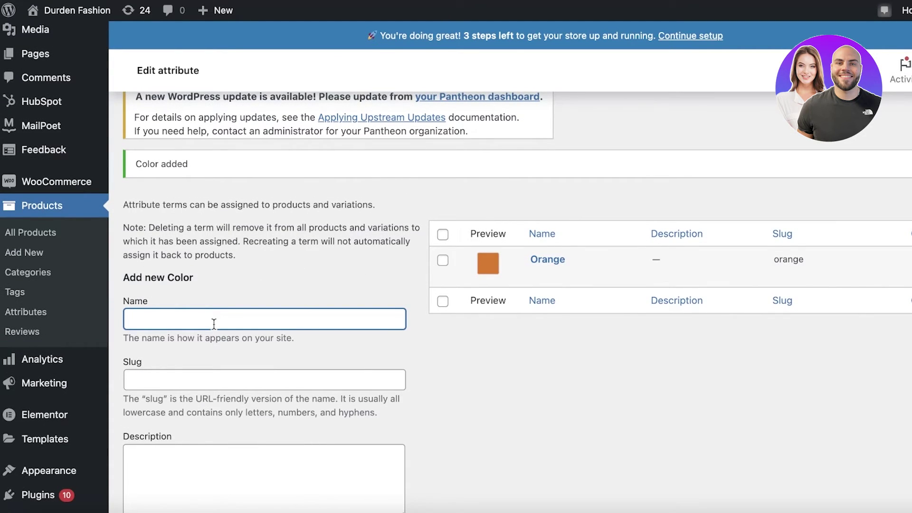
text(Purpke)
key(BackSpace)
key(BackSpace)
text(le)
scroll(156, 403, down, 5)
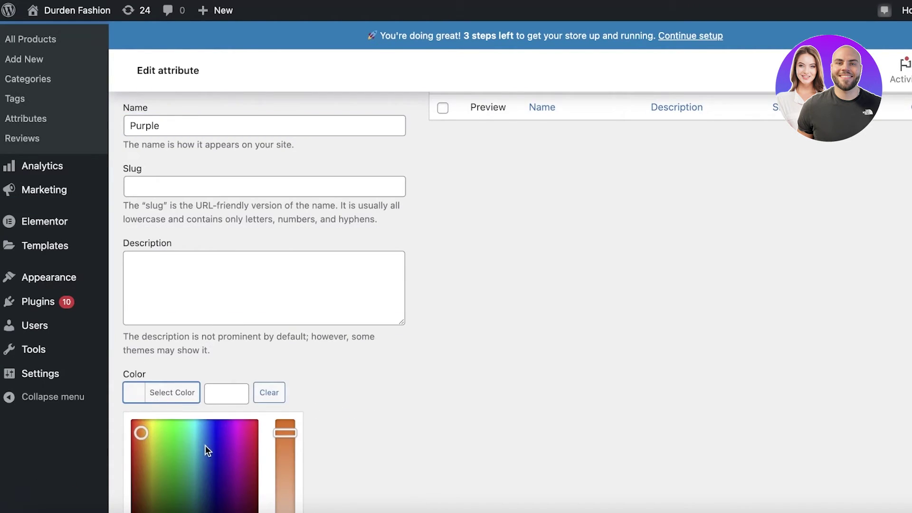
drag(208, 450, 225, 427)
scroll(285, 427, down, 3)
click(241, 402)
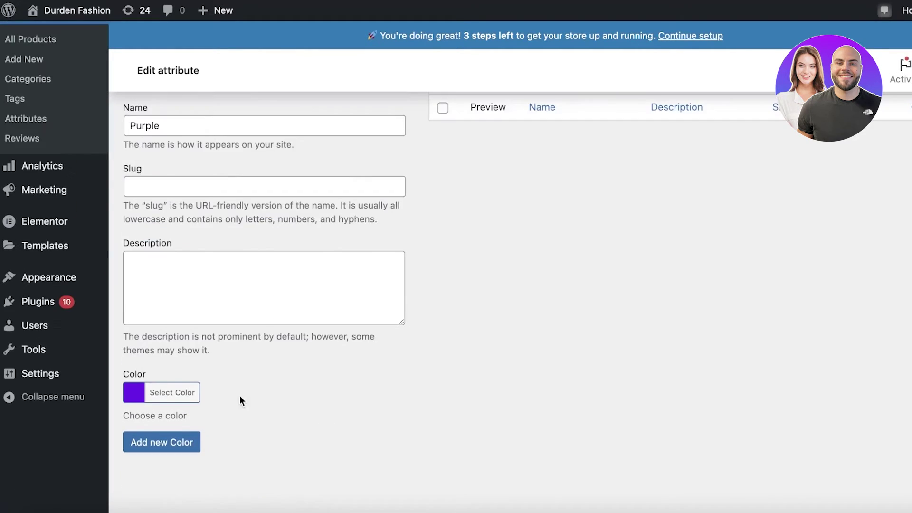
click(195, 442)
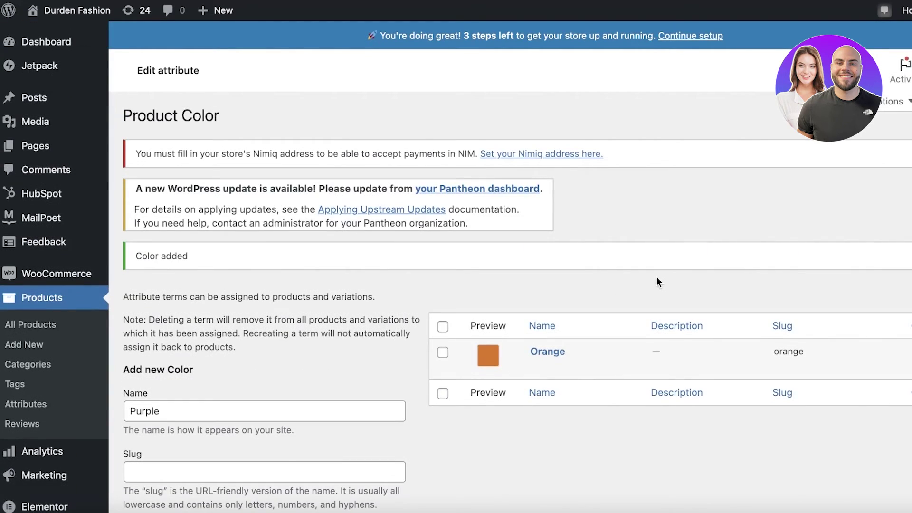
Step: Tick and untick the Orange and Purple checkboxes in the Color term list
scroll(522, 275, down, 6)
scroll(415, 269, up, 6)
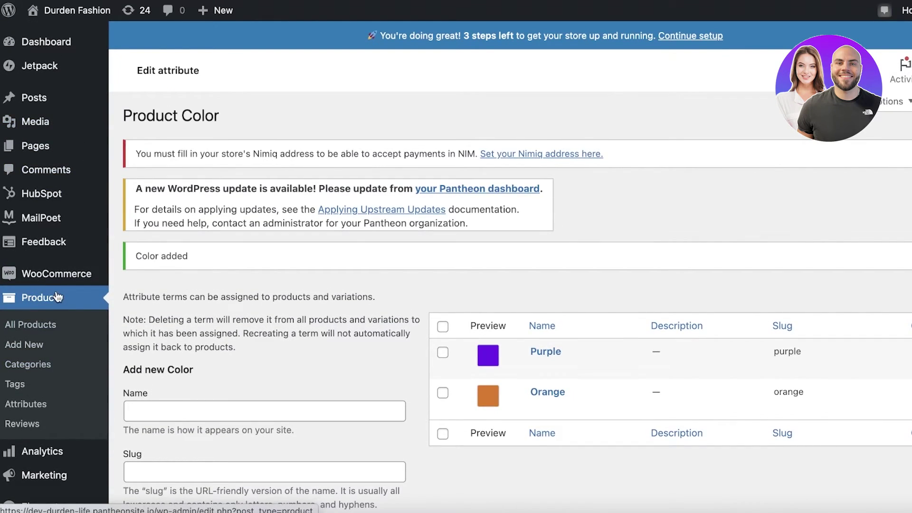
click(443, 352)
click(442, 392)
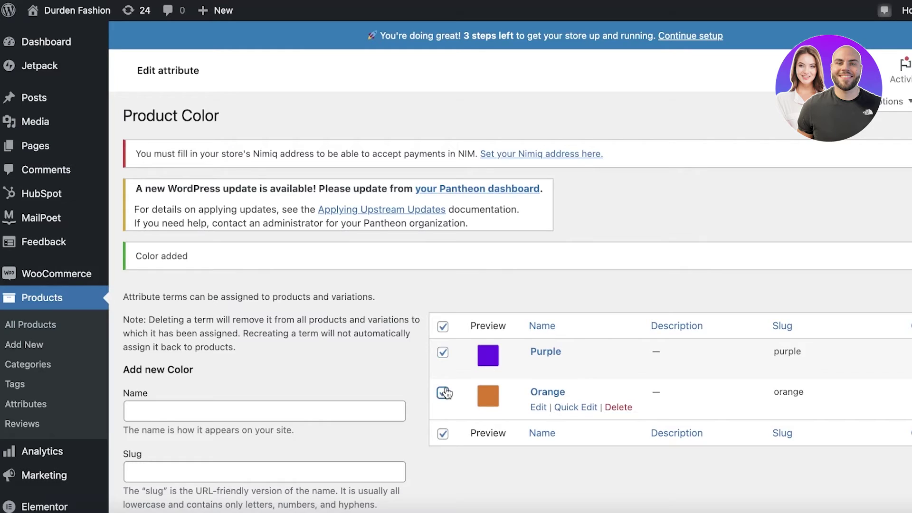
click(442, 352)
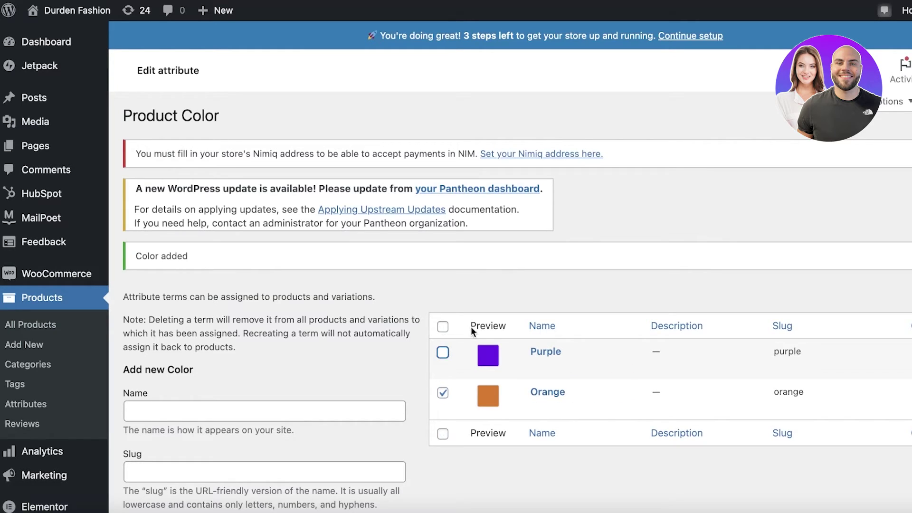
click(442, 352)
click(443, 352)
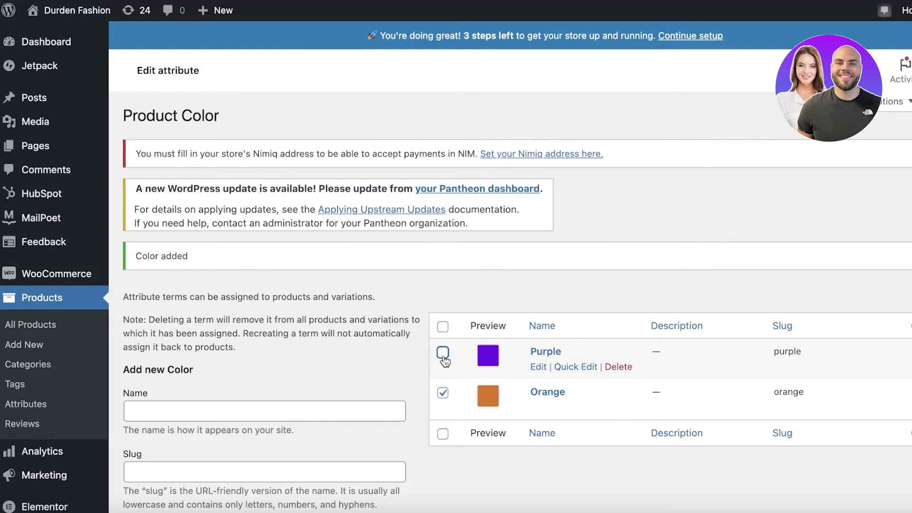
scroll(256, 324, down, 5)
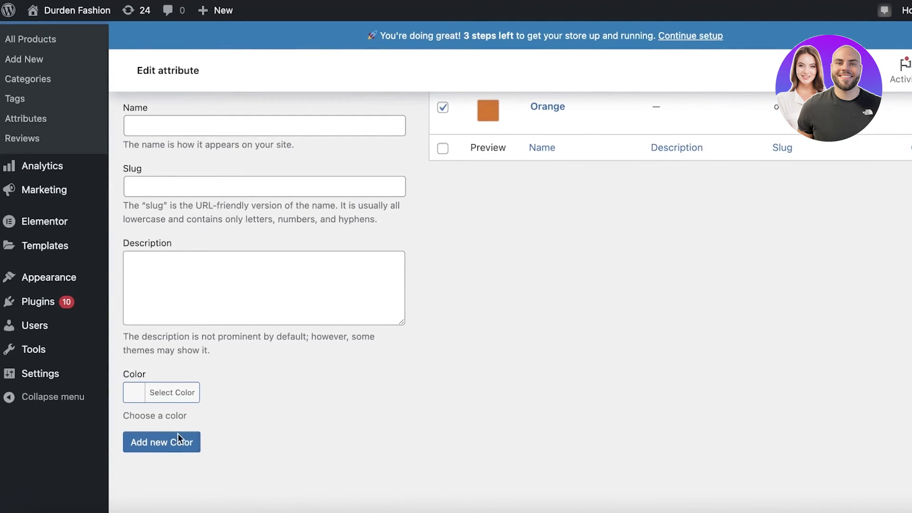
scroll(827, 158, up, 5)
scroll(188, 251, down, 1)
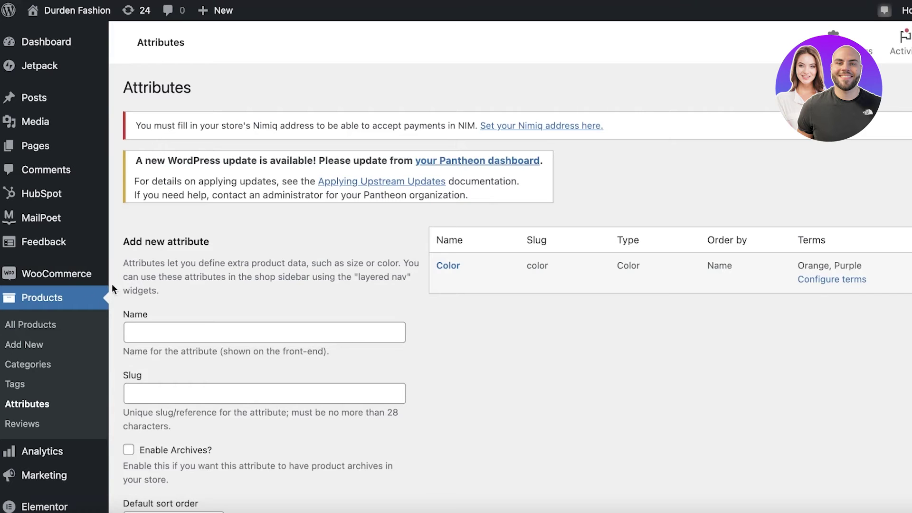
Step: Edit Frame again, set the Colors swatch Attribute Type to Color and save it
click(33, 326)
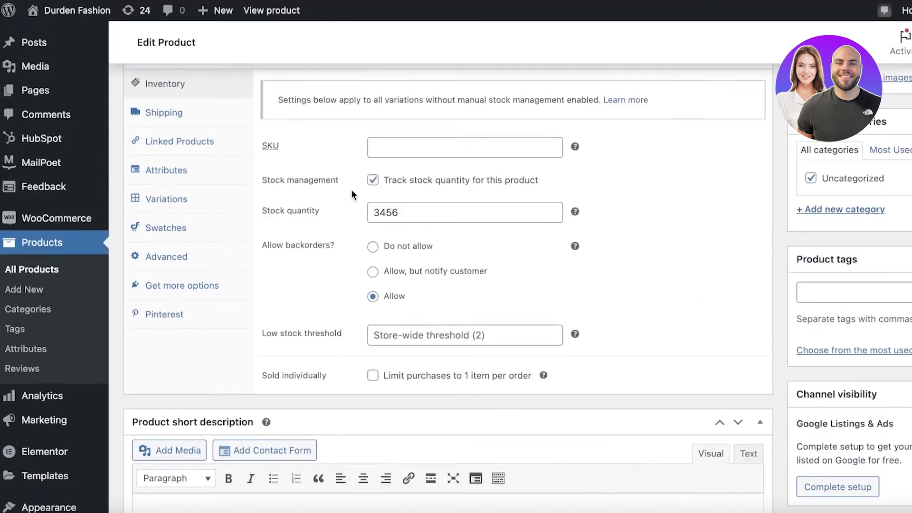
scroll(356, 199, up, 1)
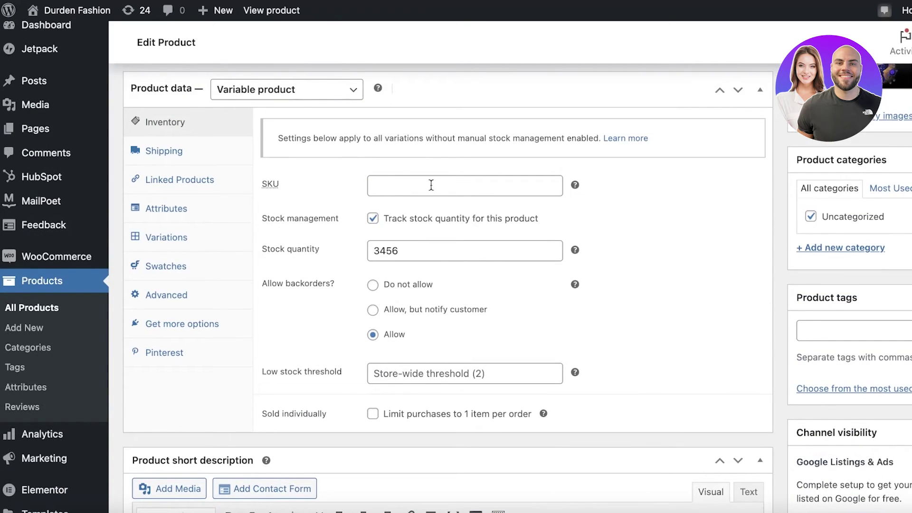
click(167, 237)
click(166, 266)
click(700, 167)
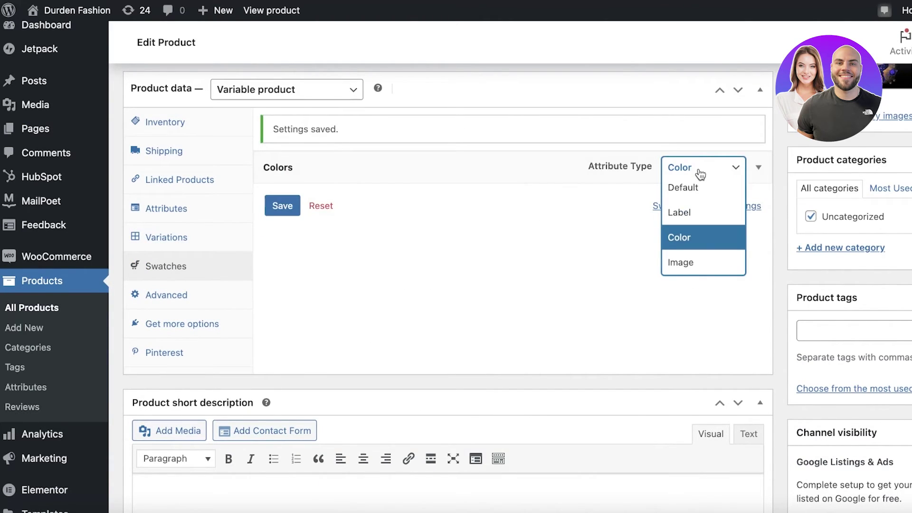
click(677, 247)
click(284, 166)
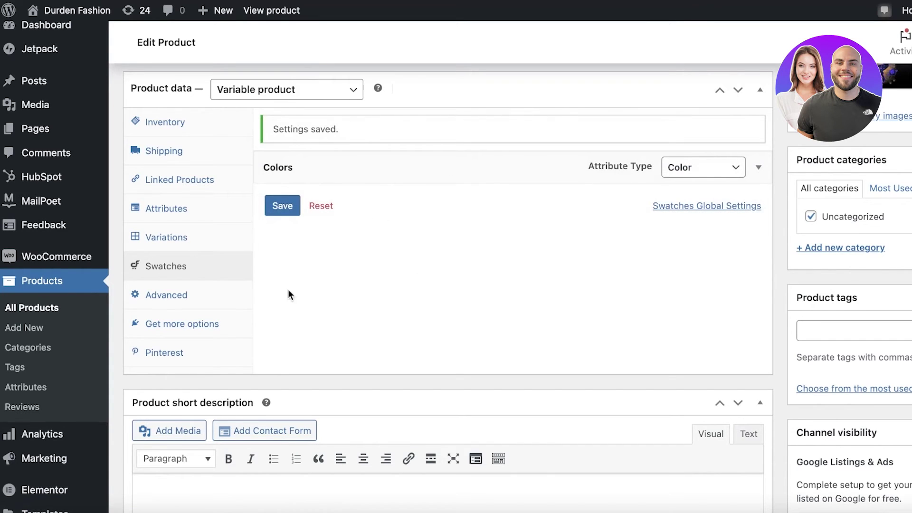
scroll(285, 256, up, 15)
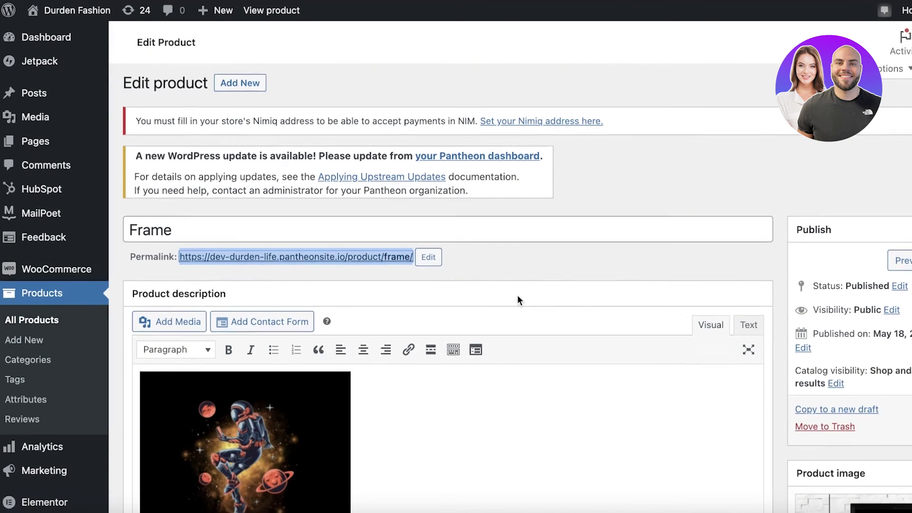
scroll(517, 300, down, 4)
scroll(515, 293, down, 12)
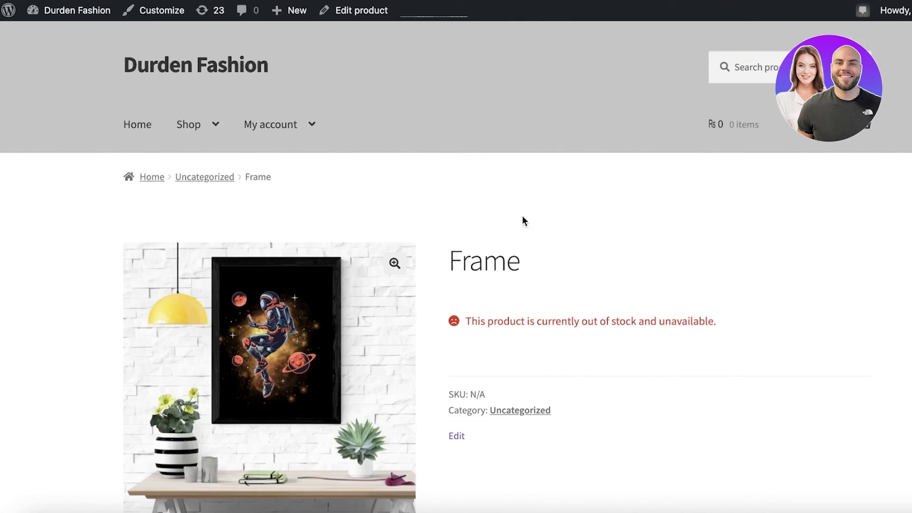
Step: Scroll through the Frame editor and open the WooCommerce Variation Swatches settings page
scroll(523, 220, down, 10)
scroll(538, 159, down, 10)
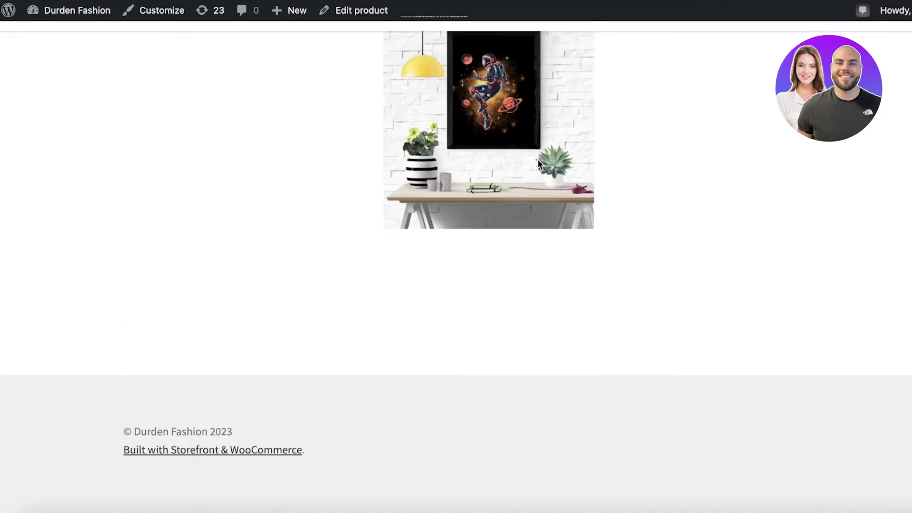
scroll(538, 159, up, 8)
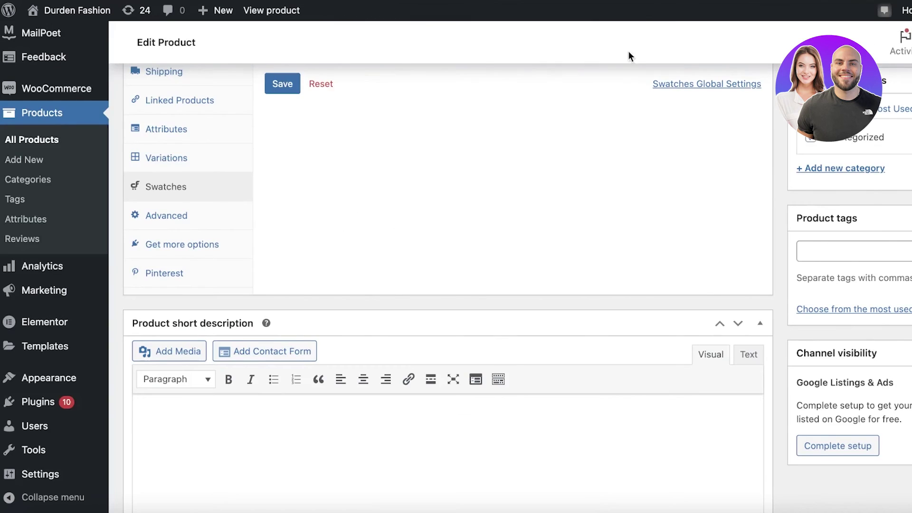
scroll(617, 95, up, 15)
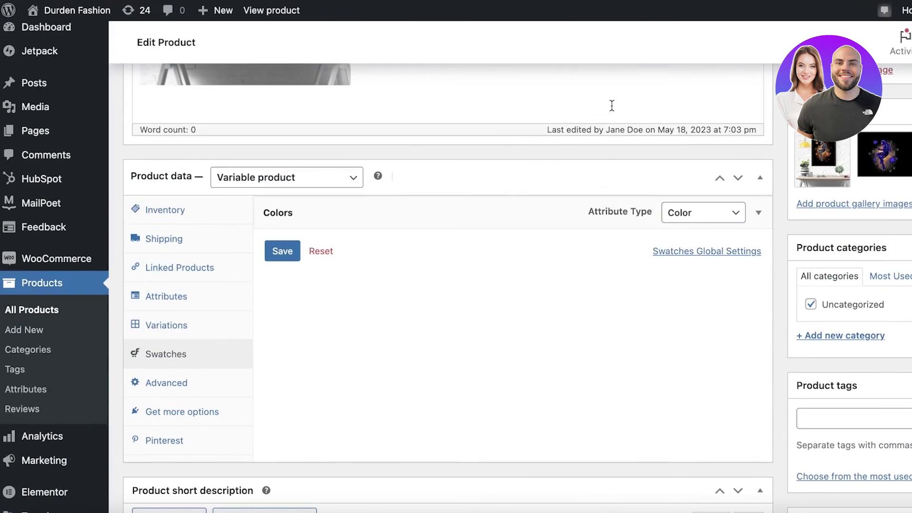
scroll(638, 110, up, 10)
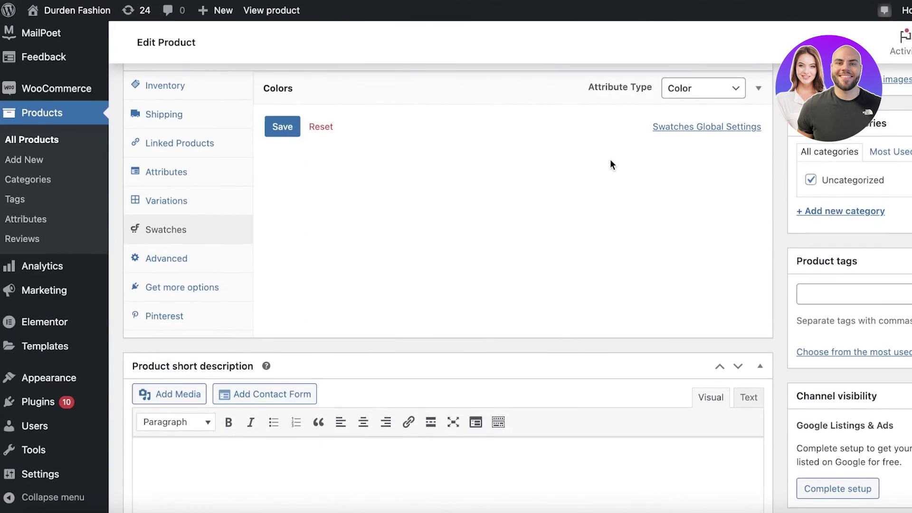
scroll(403, 133, up, 3)
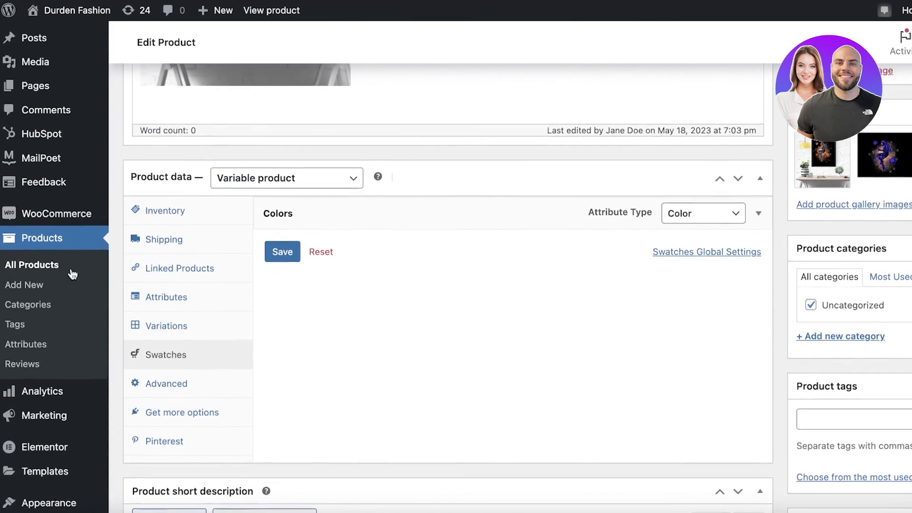
scroll(43, 285, up, 1)
click(14, 290)
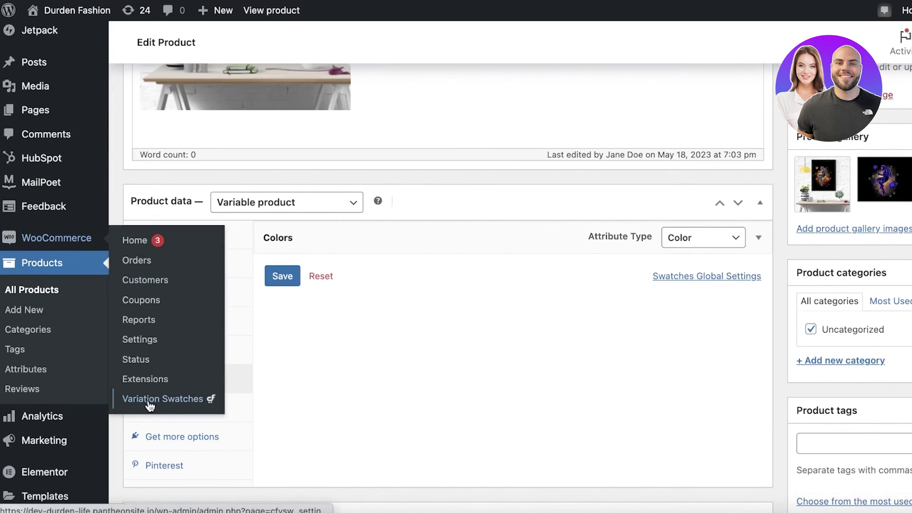